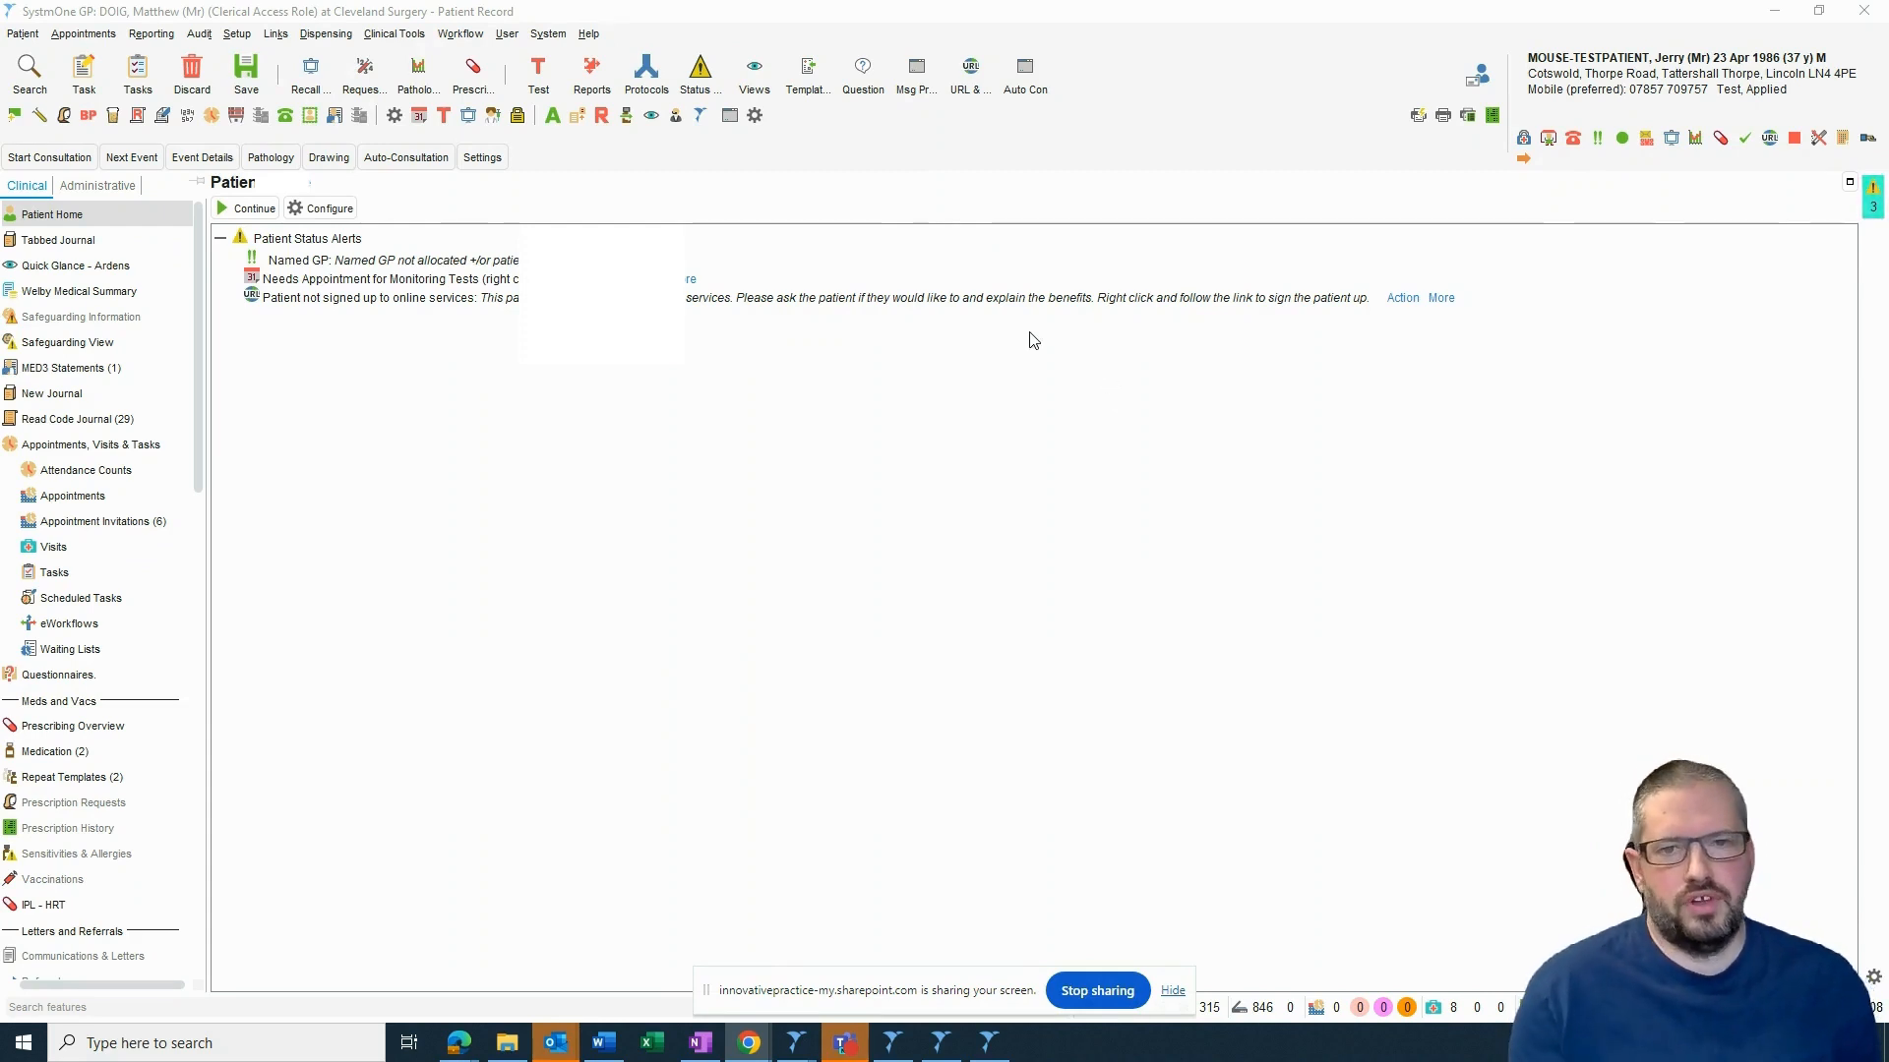
# Open Clinical Reporting and select the AR Green "Questionnaire complete" report among the Welby Innovate Prescribing reports for pharmacists to action
pyautogui.click(591, 71)
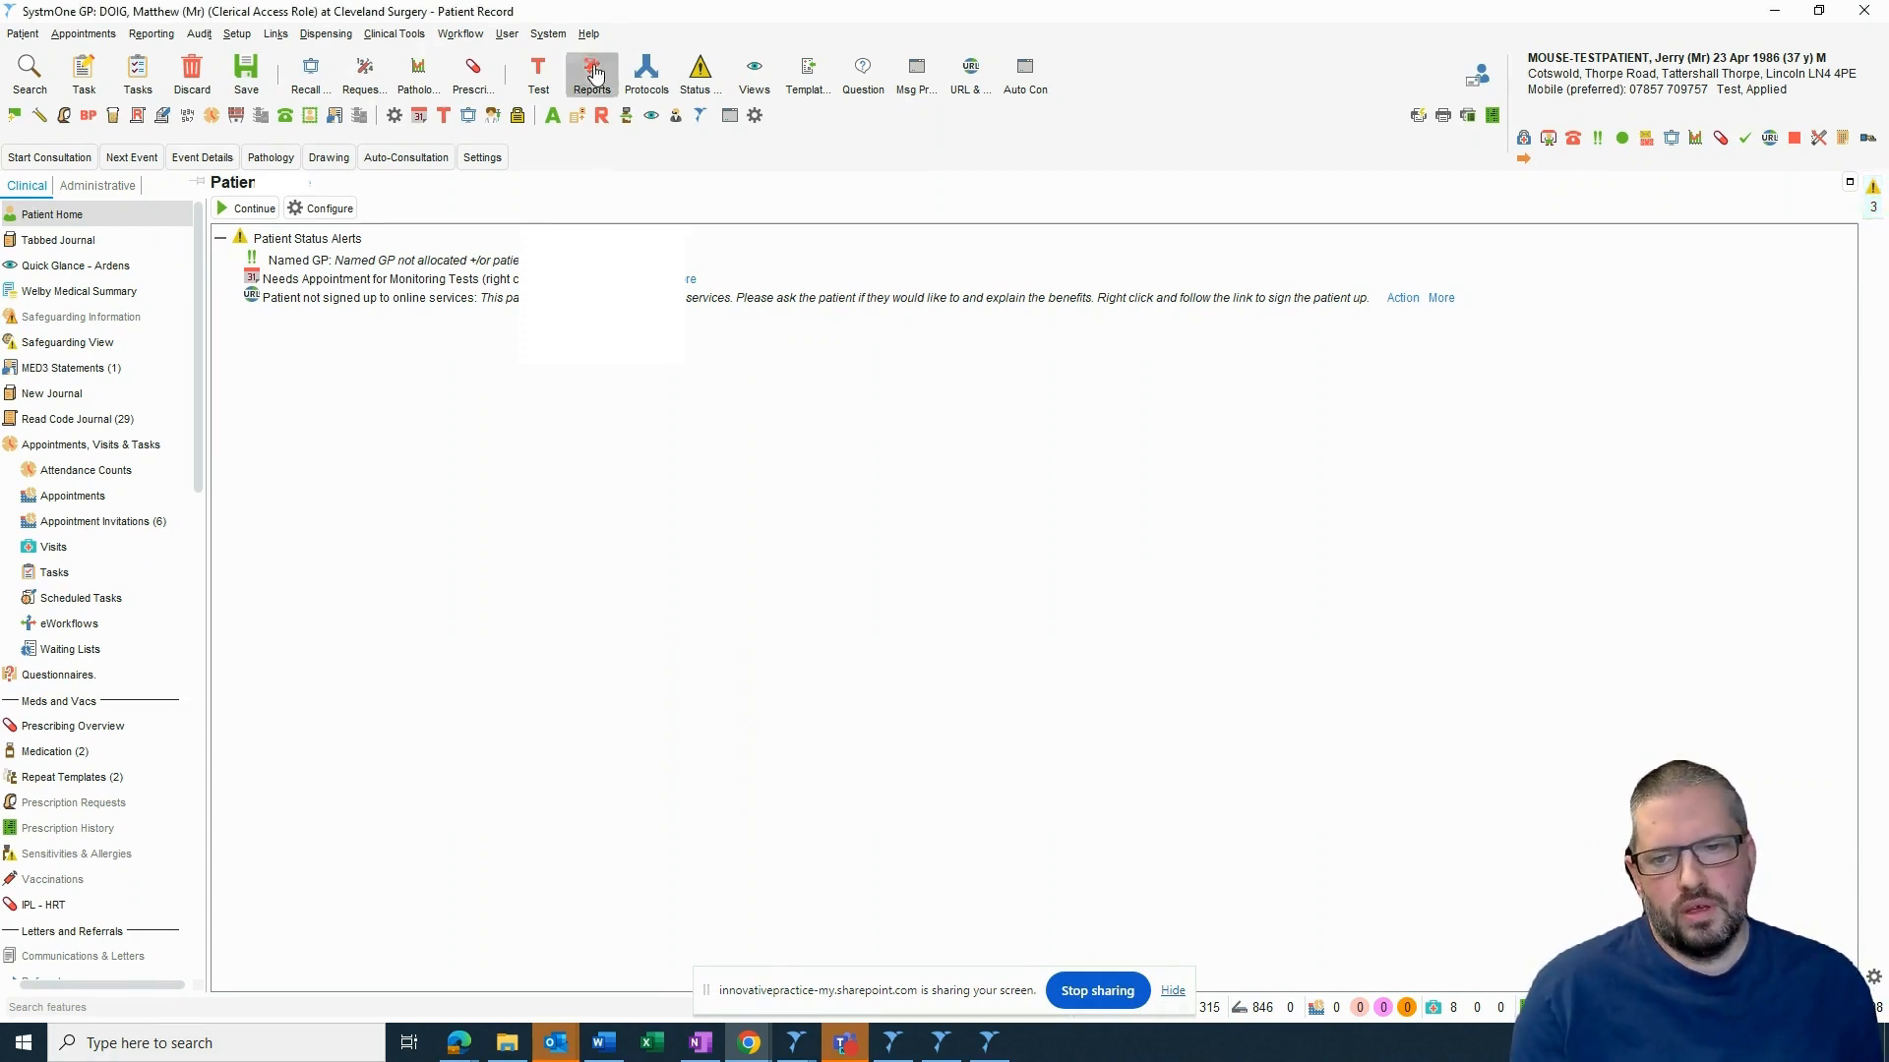
pyautogui.click(157, 281)
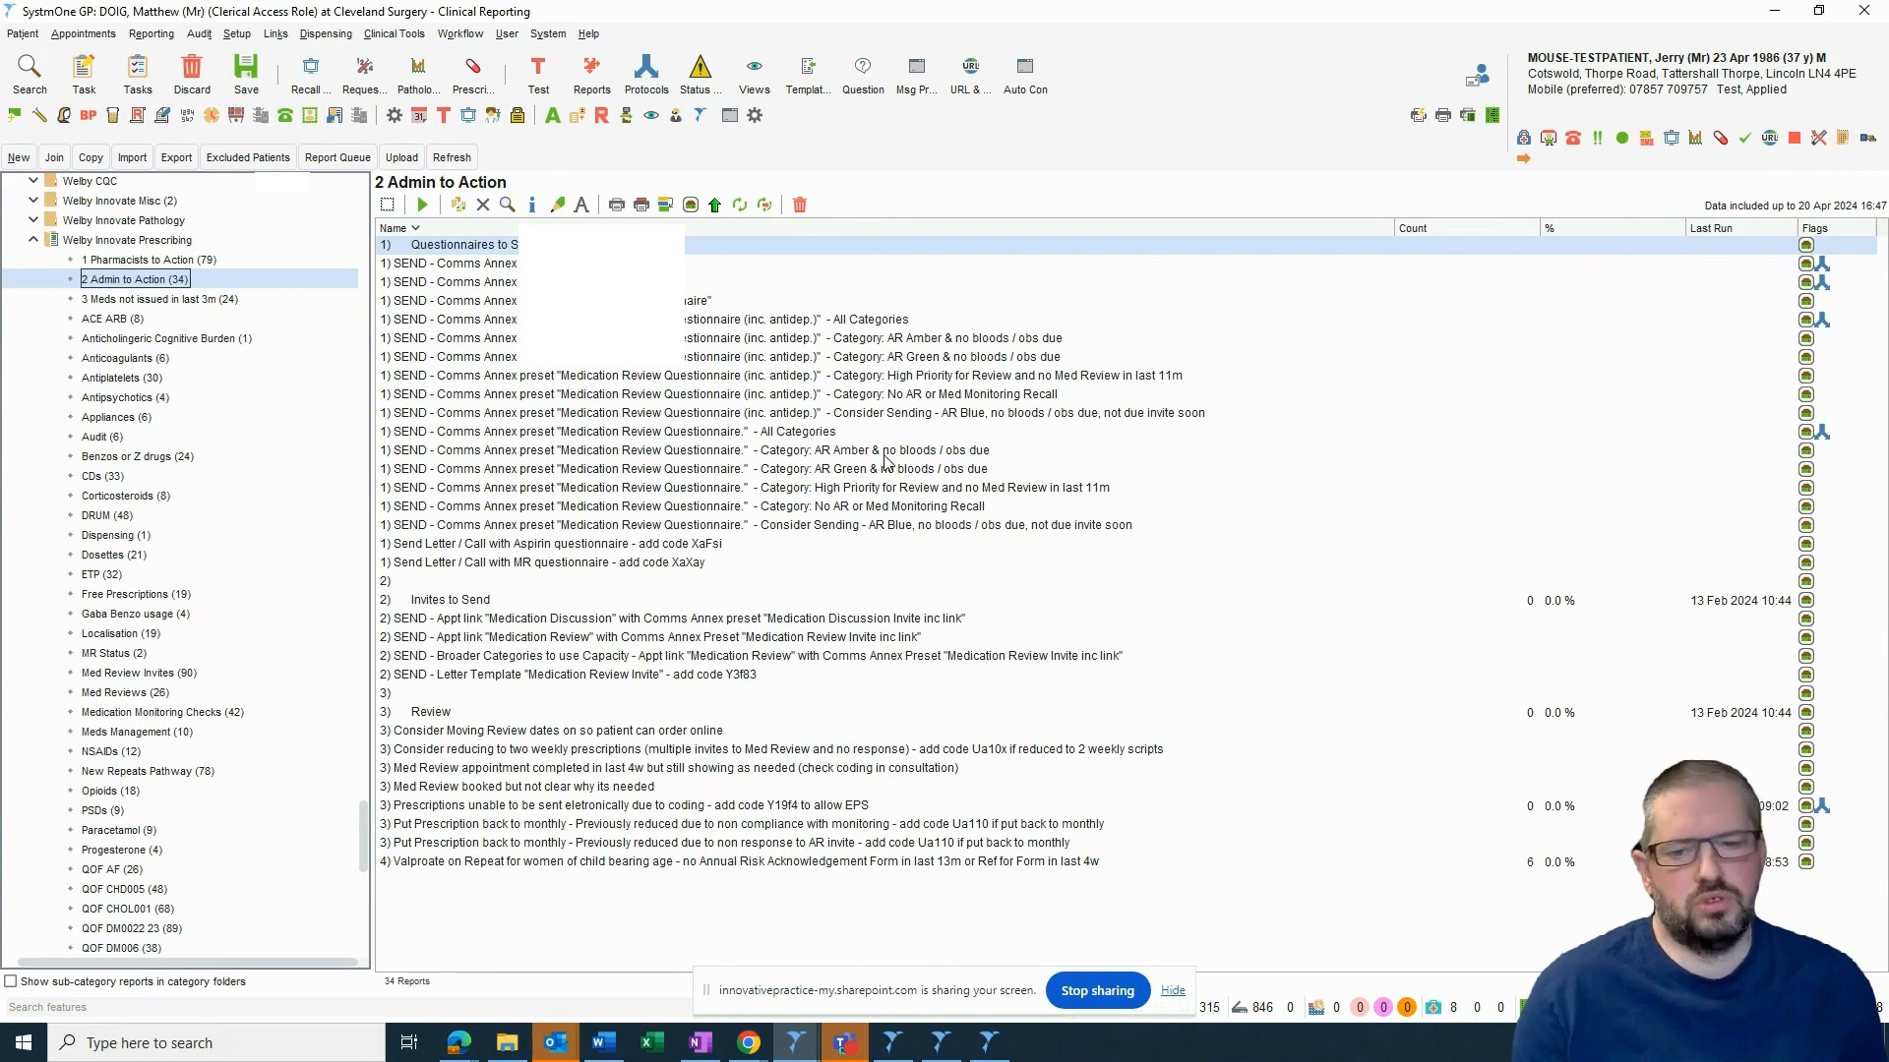
pyautogui.click(145, 261)
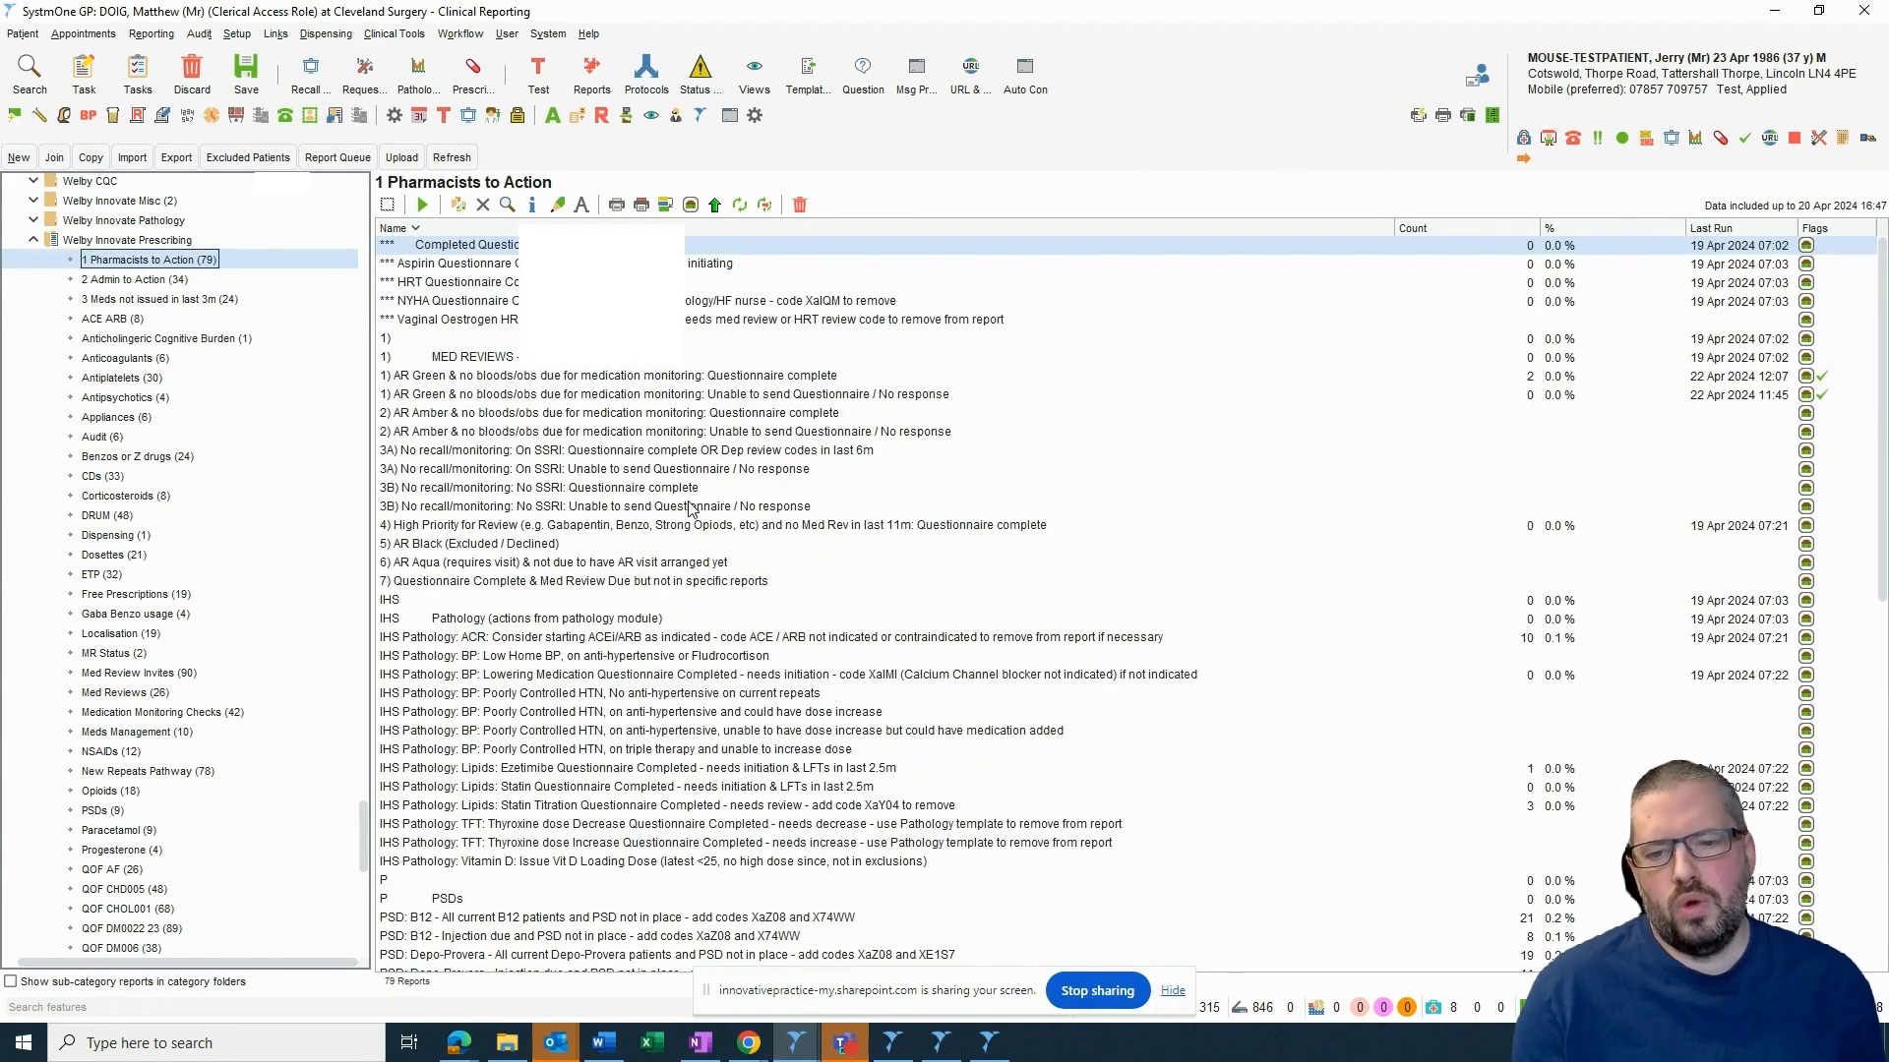
pyautogui.click(718, 376)
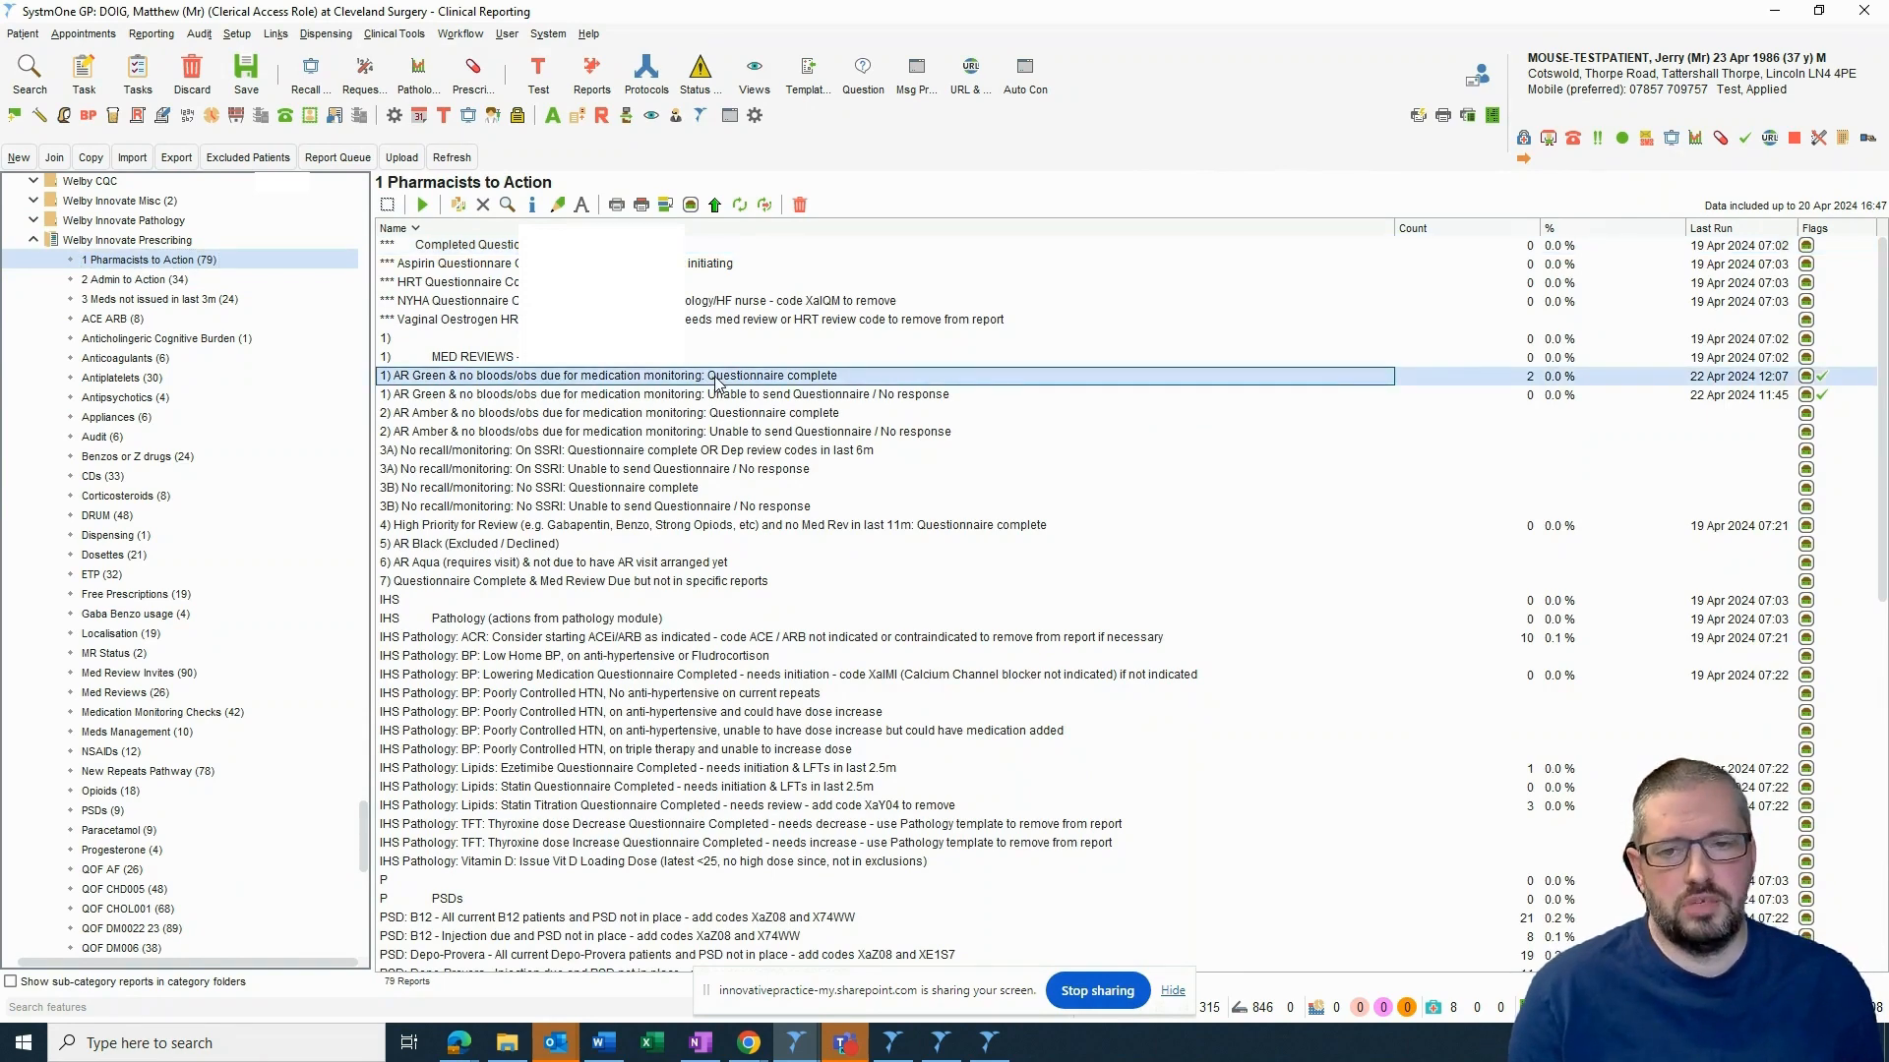
# Check the Medication Review invite reports in 2 Admin to Action, then return to the AR Green "Questionnaire complete" report for pharmacists
pyautogui.click(164, 281)
pyautogui.moveTo(582, 638); pyautogui.dragTo(591, 656)
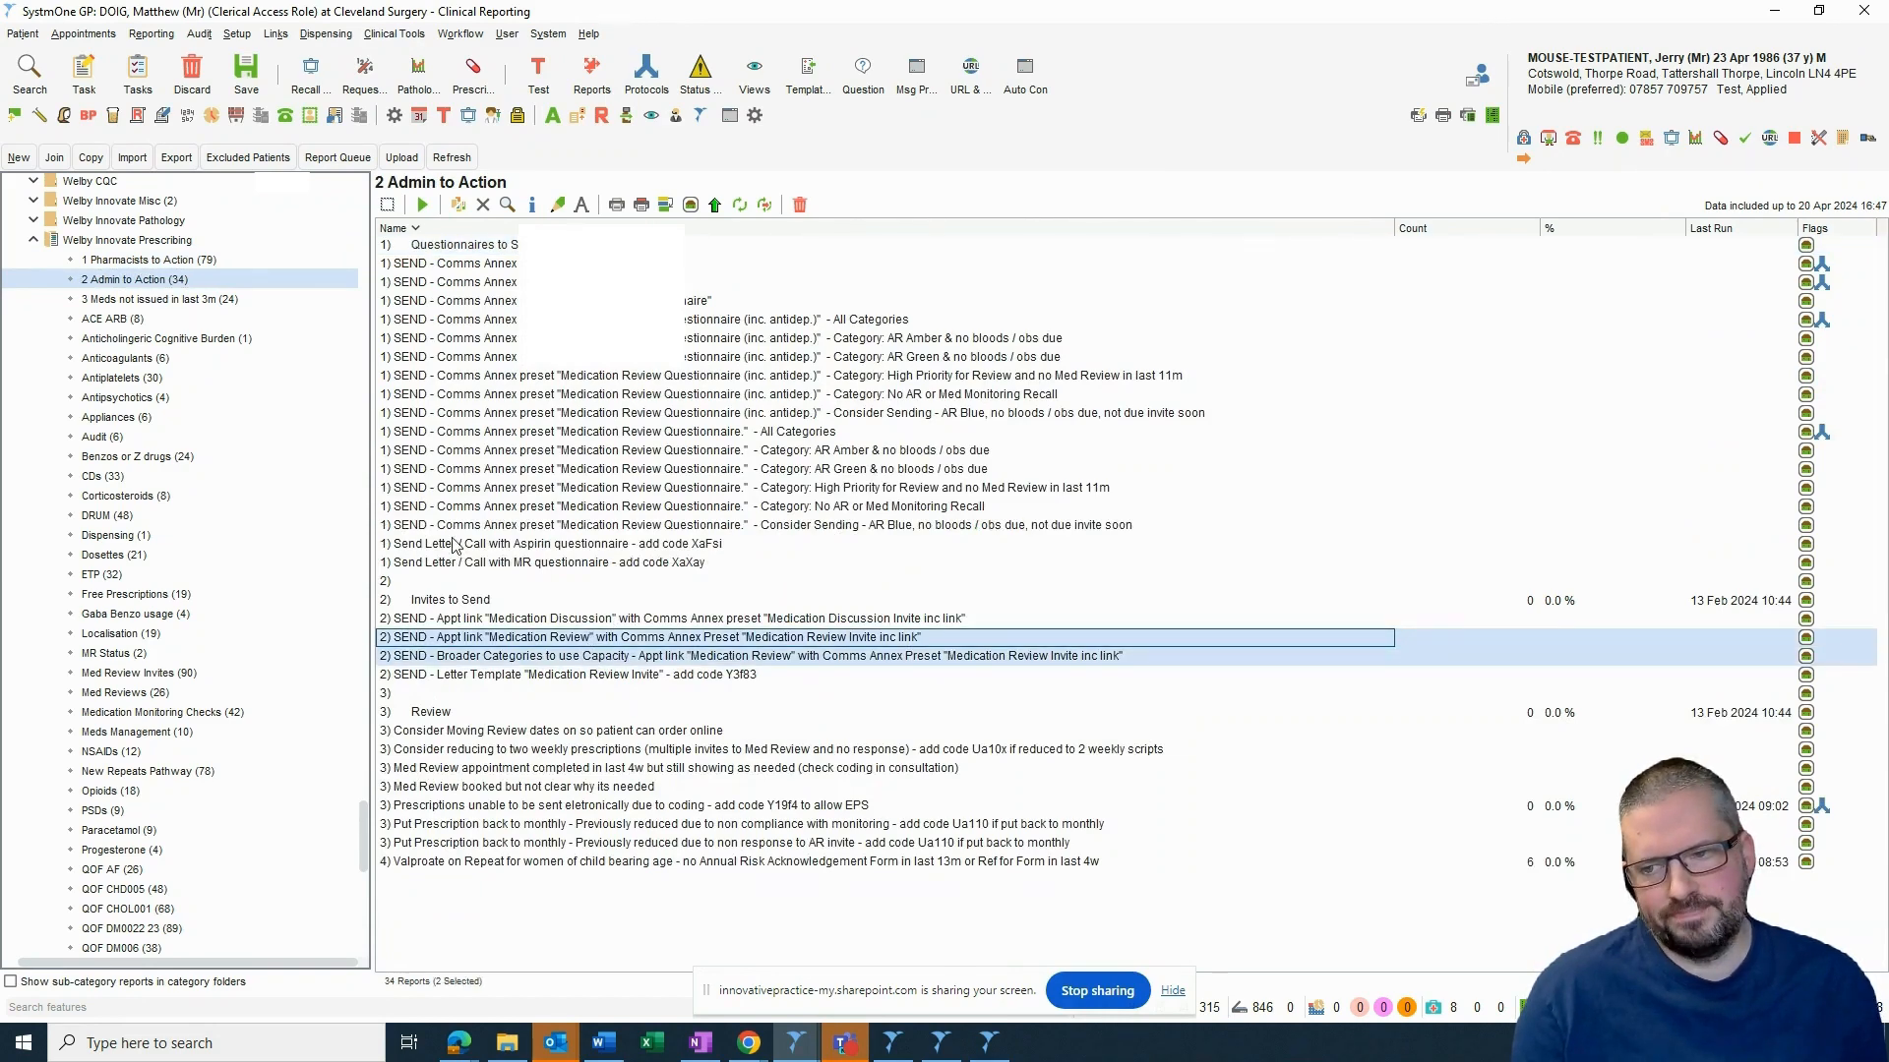
pyautogui.click(221, 262)
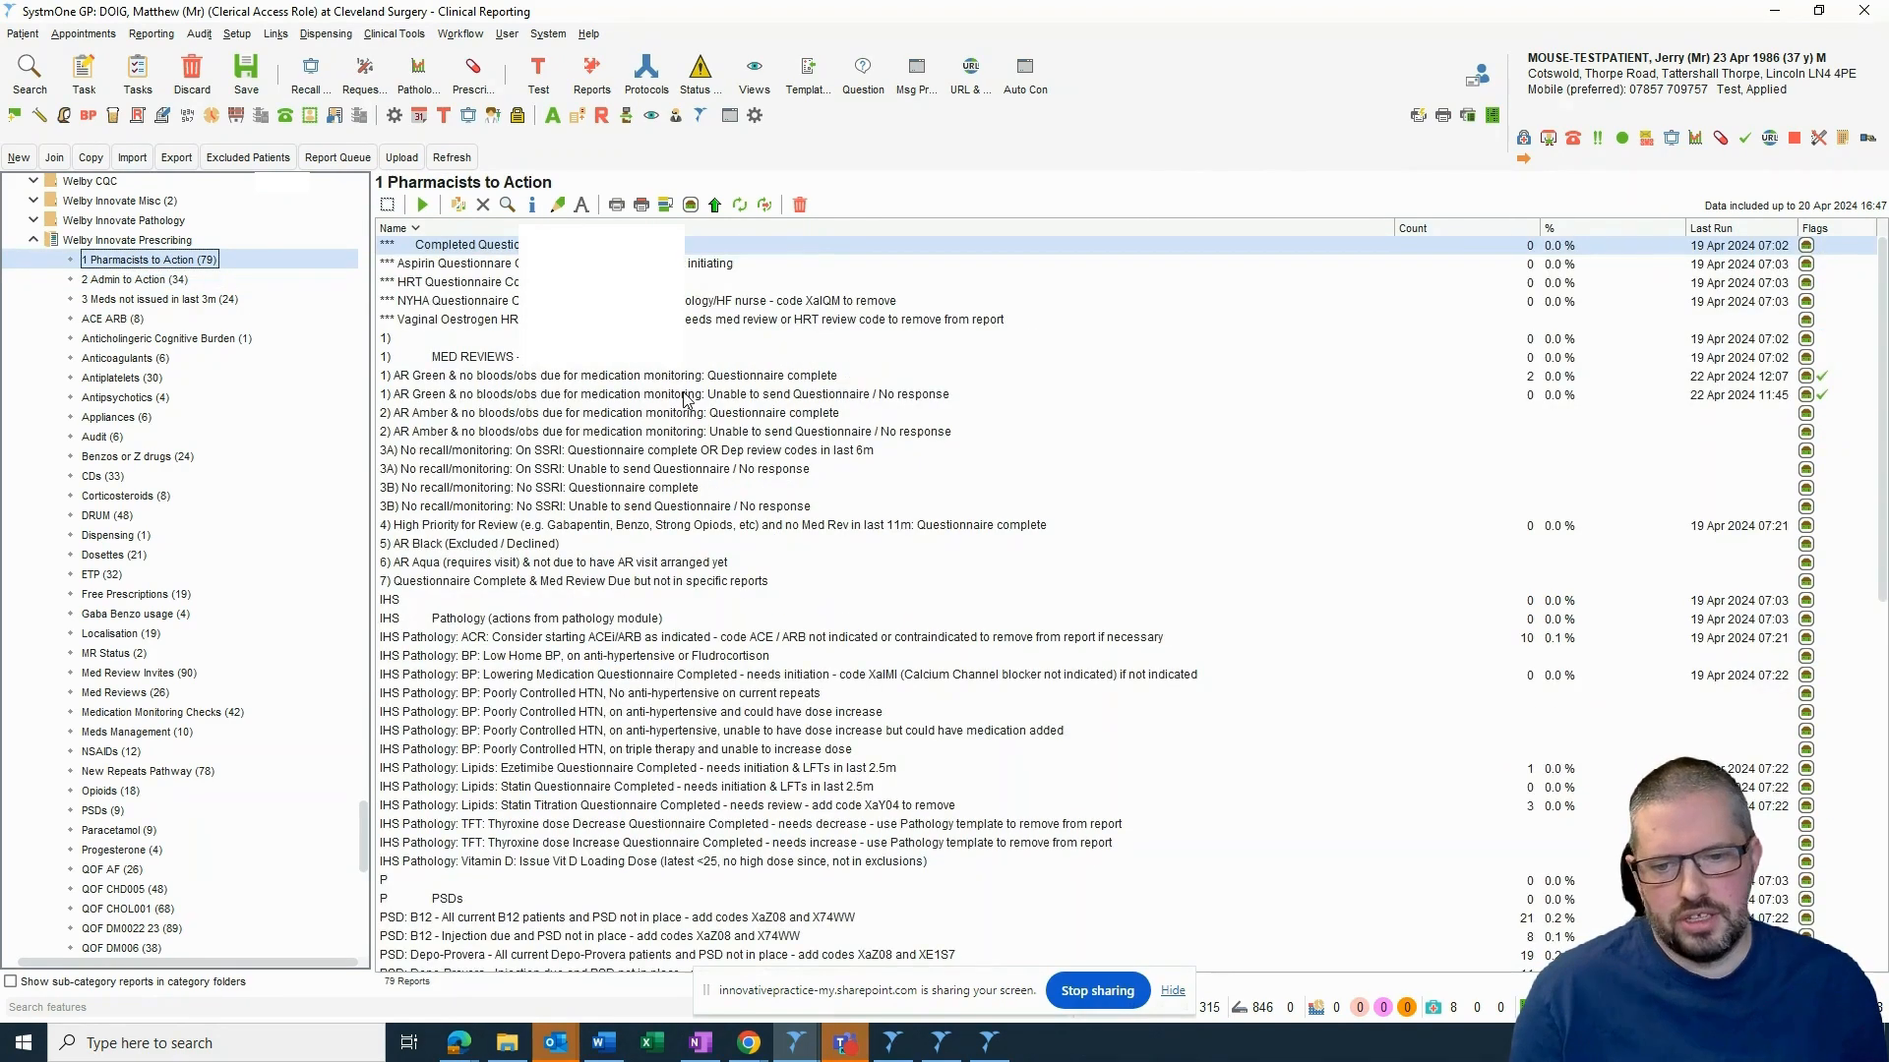
pyautogui.click(580, 376)
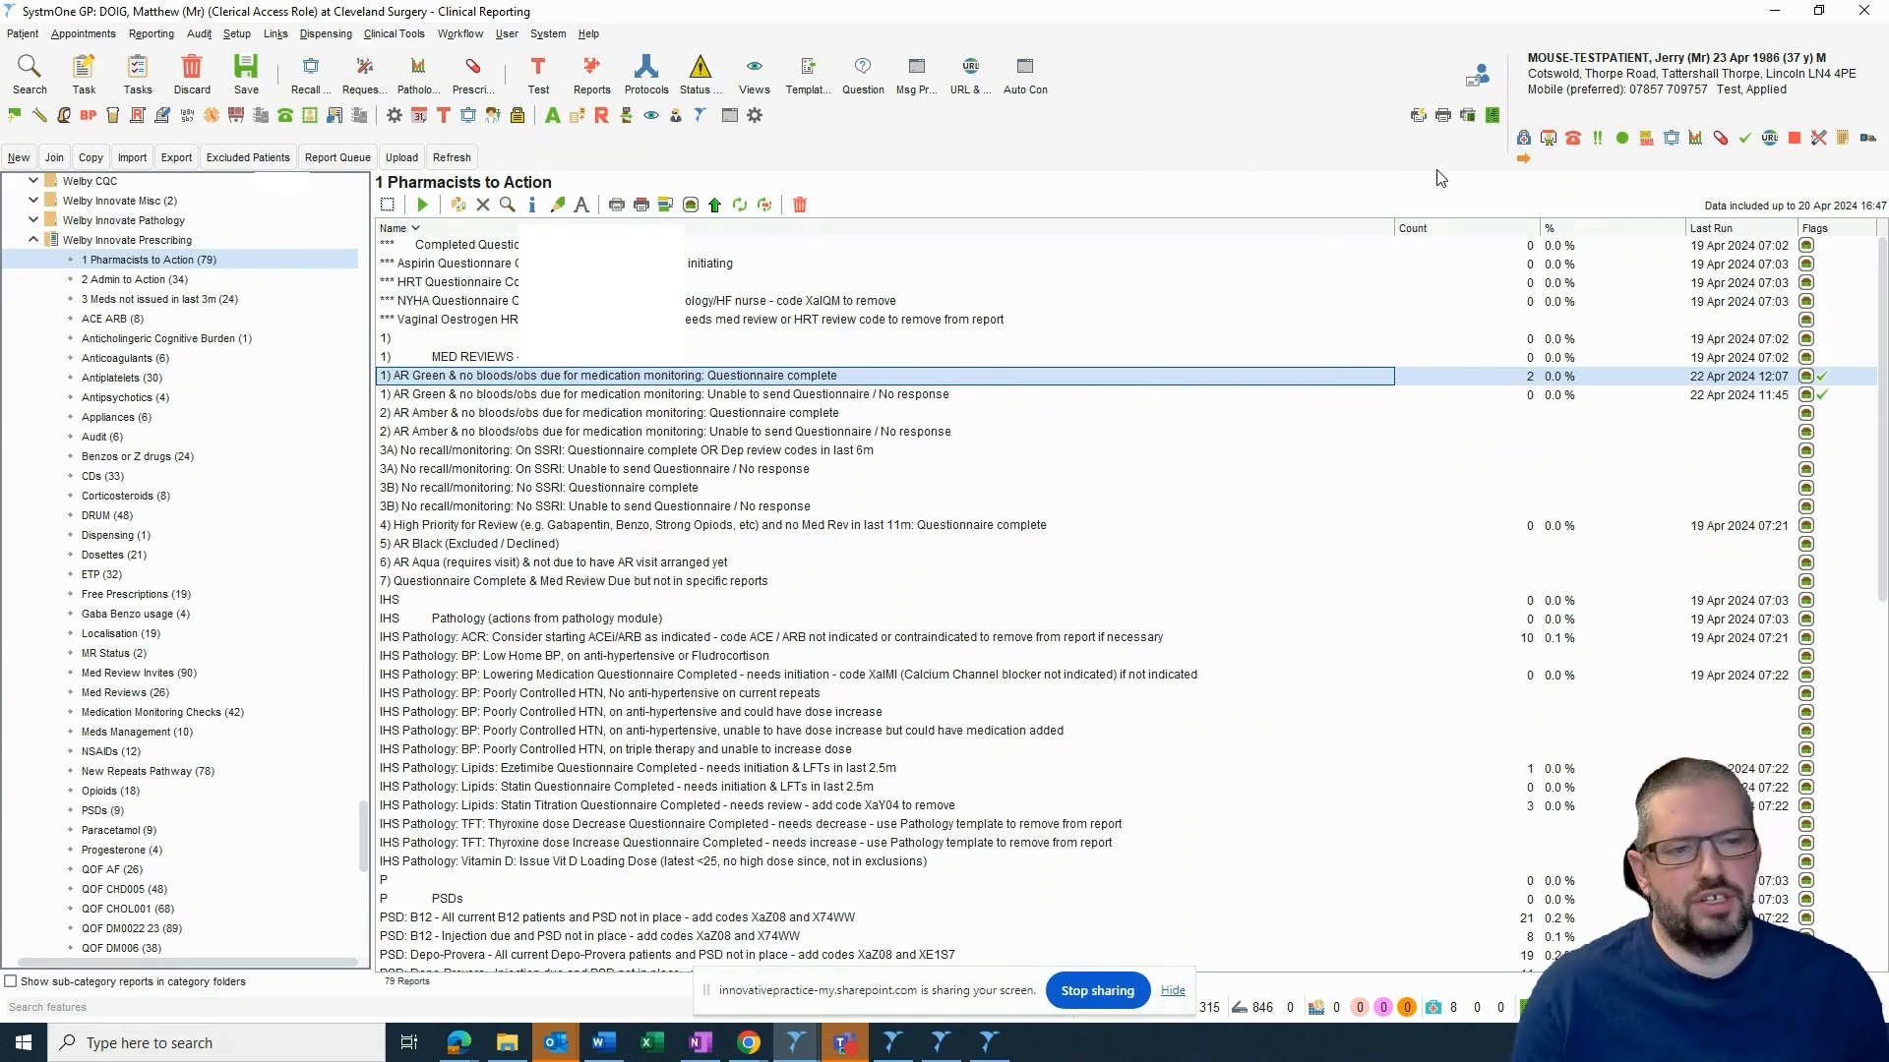
# Return to the test patient's record, skim the Prescribing Overview template and cancel it
pyautogui.click(1565, 87)
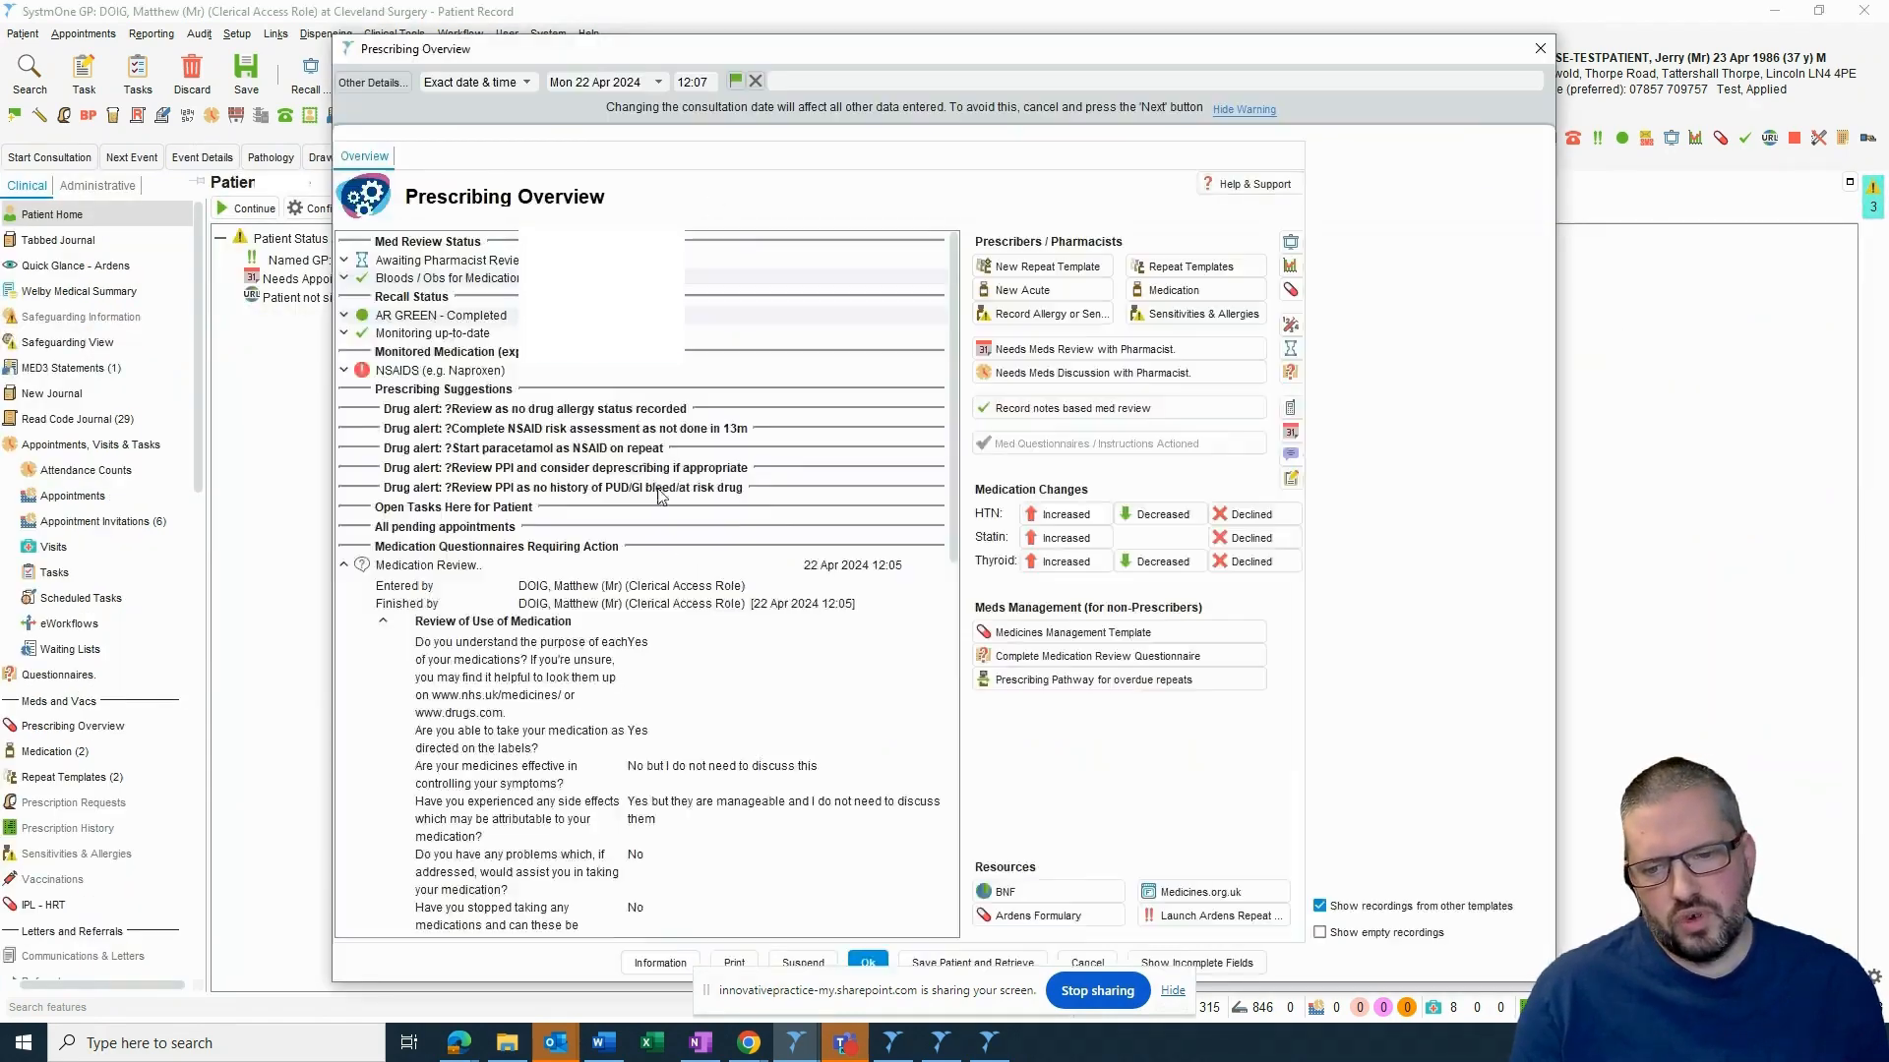
pyautogui.scroll(-5, 659, 497)
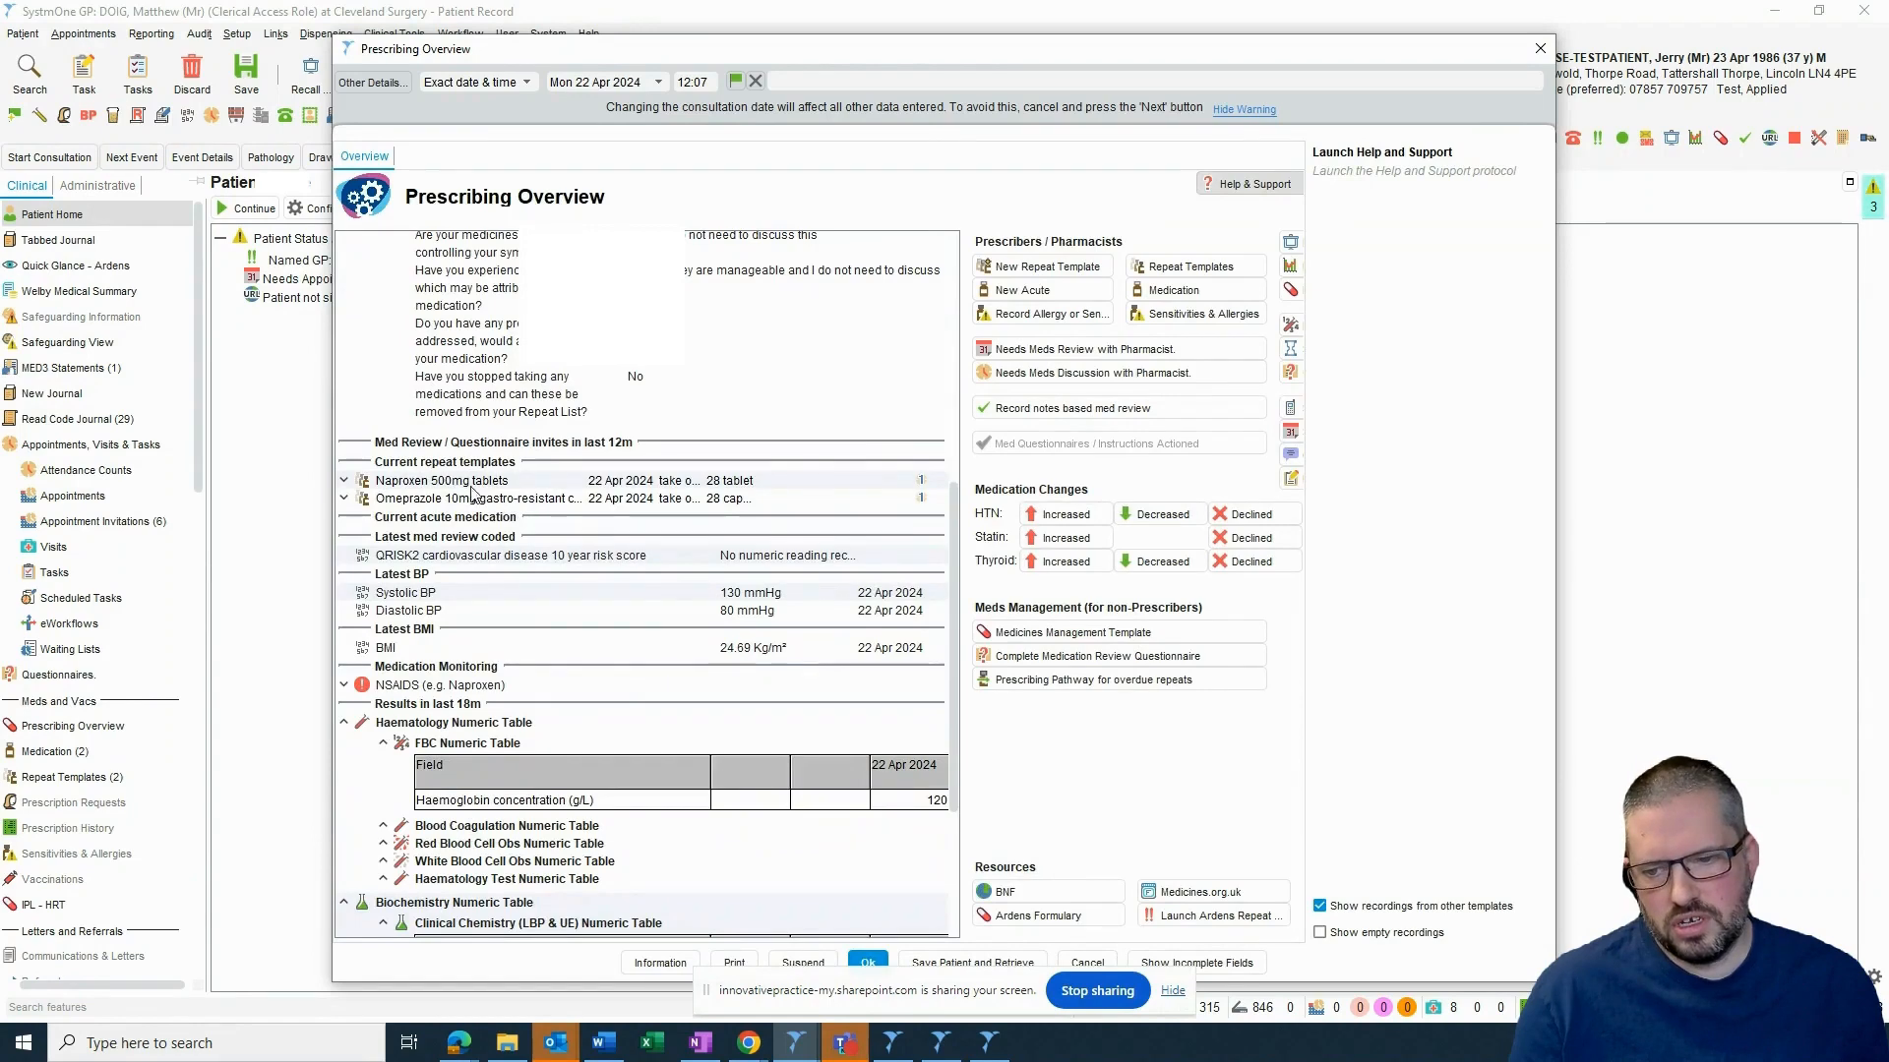
pyautogui.scroll(10, 706, 560)
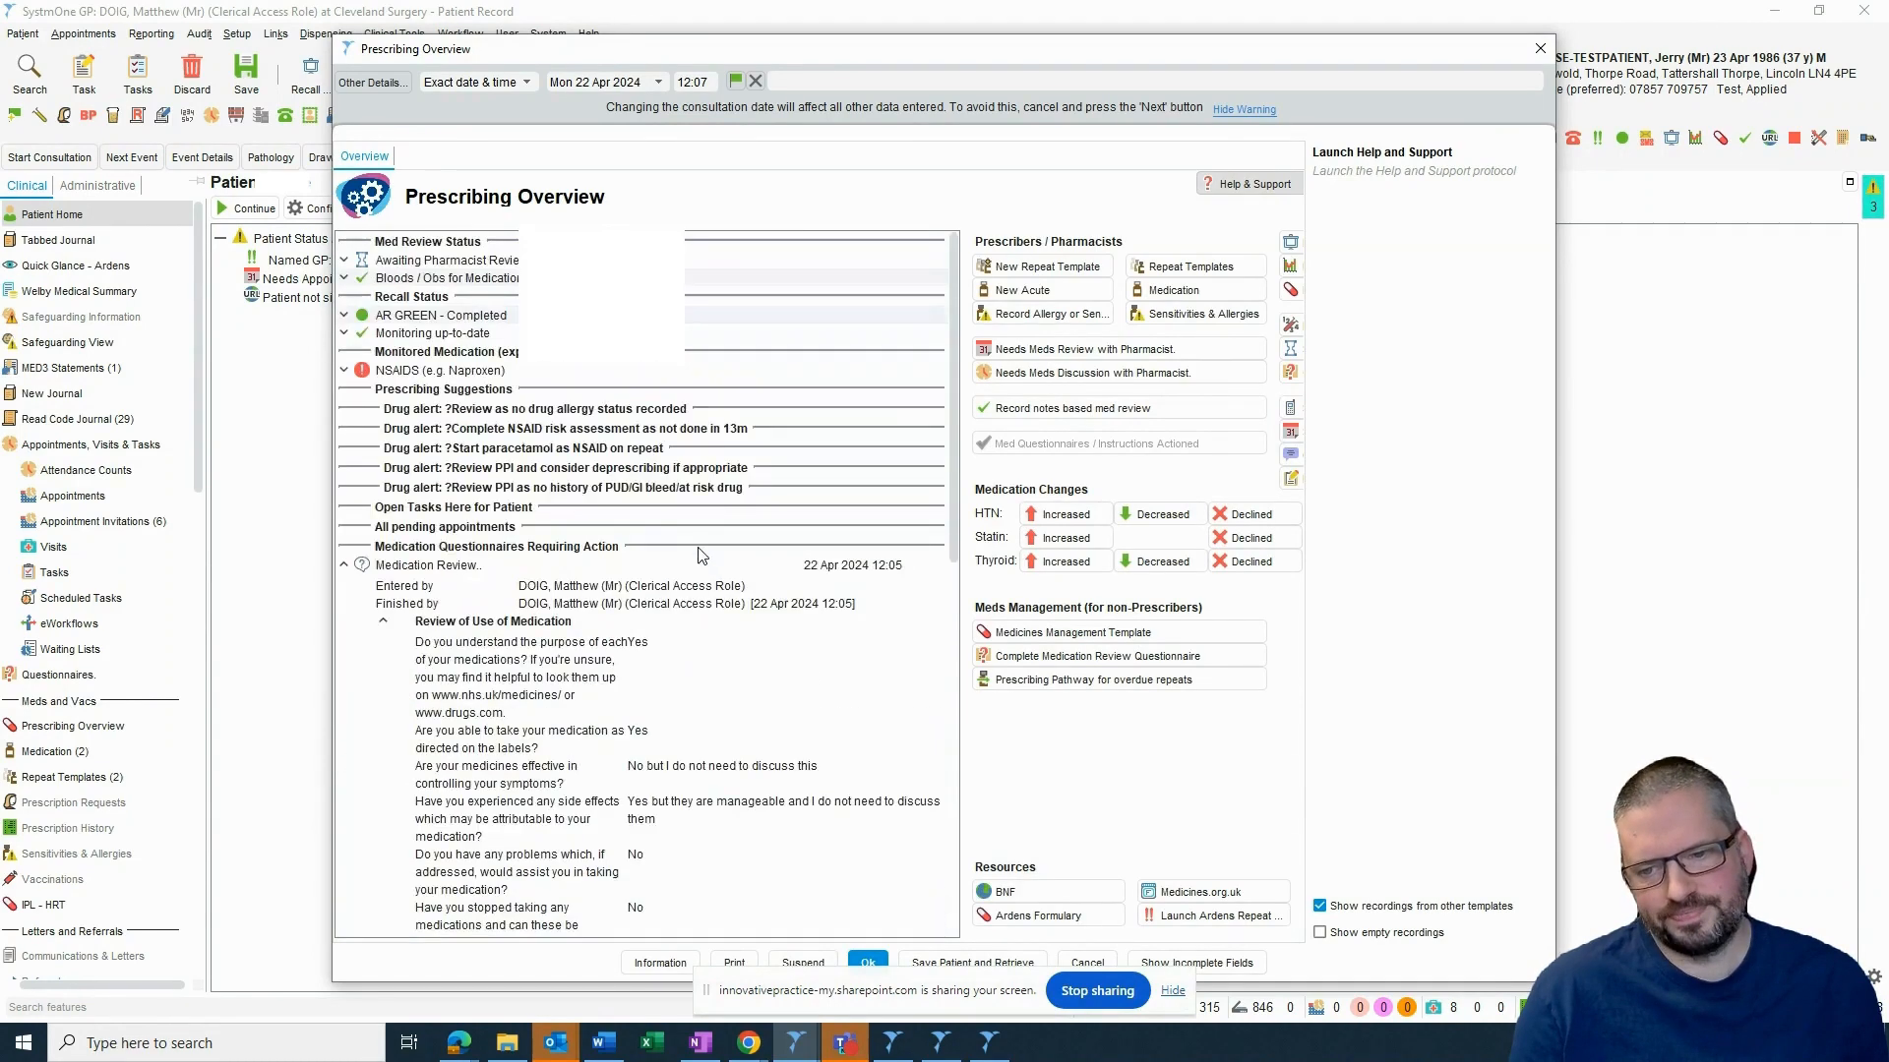
pyautogui.click(1090, 964)
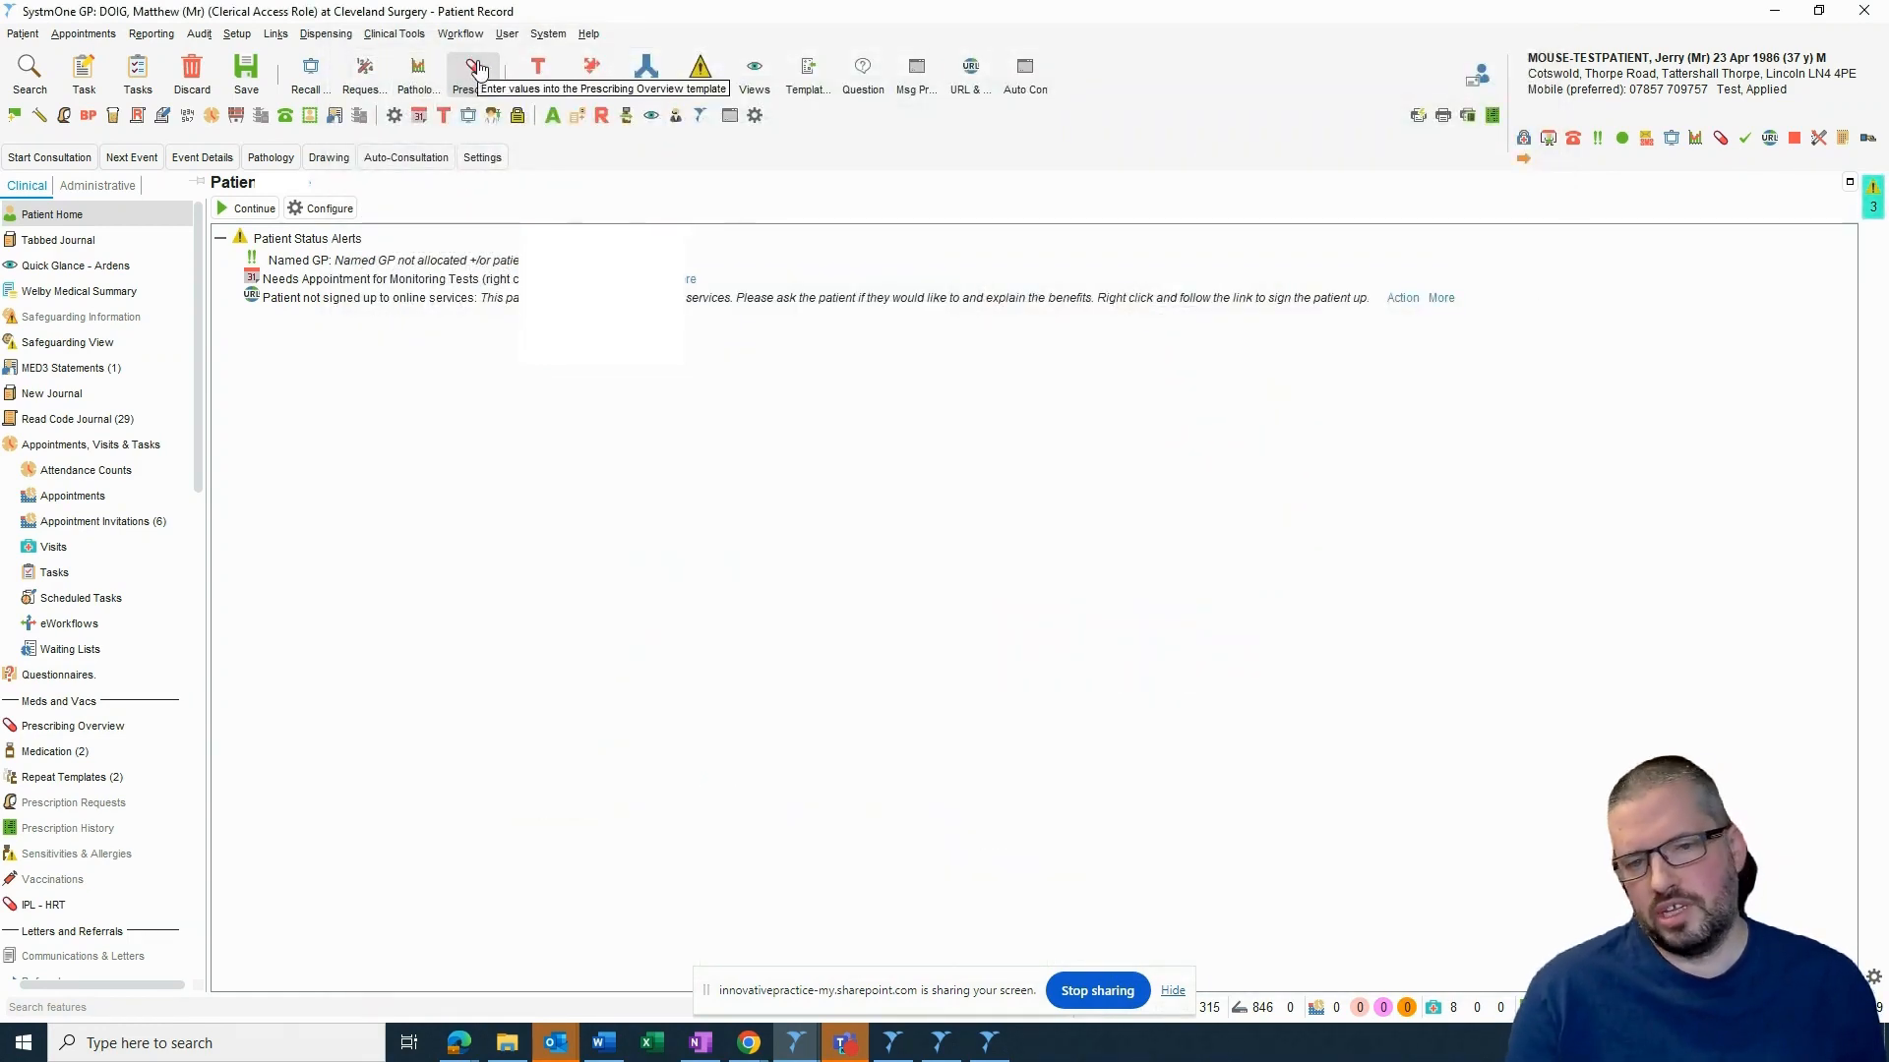
# Reopen the Prescribing Overview and check the med review status, recall status and NSAIDs monitoring guidance
pyautogui.click(1720, 140)
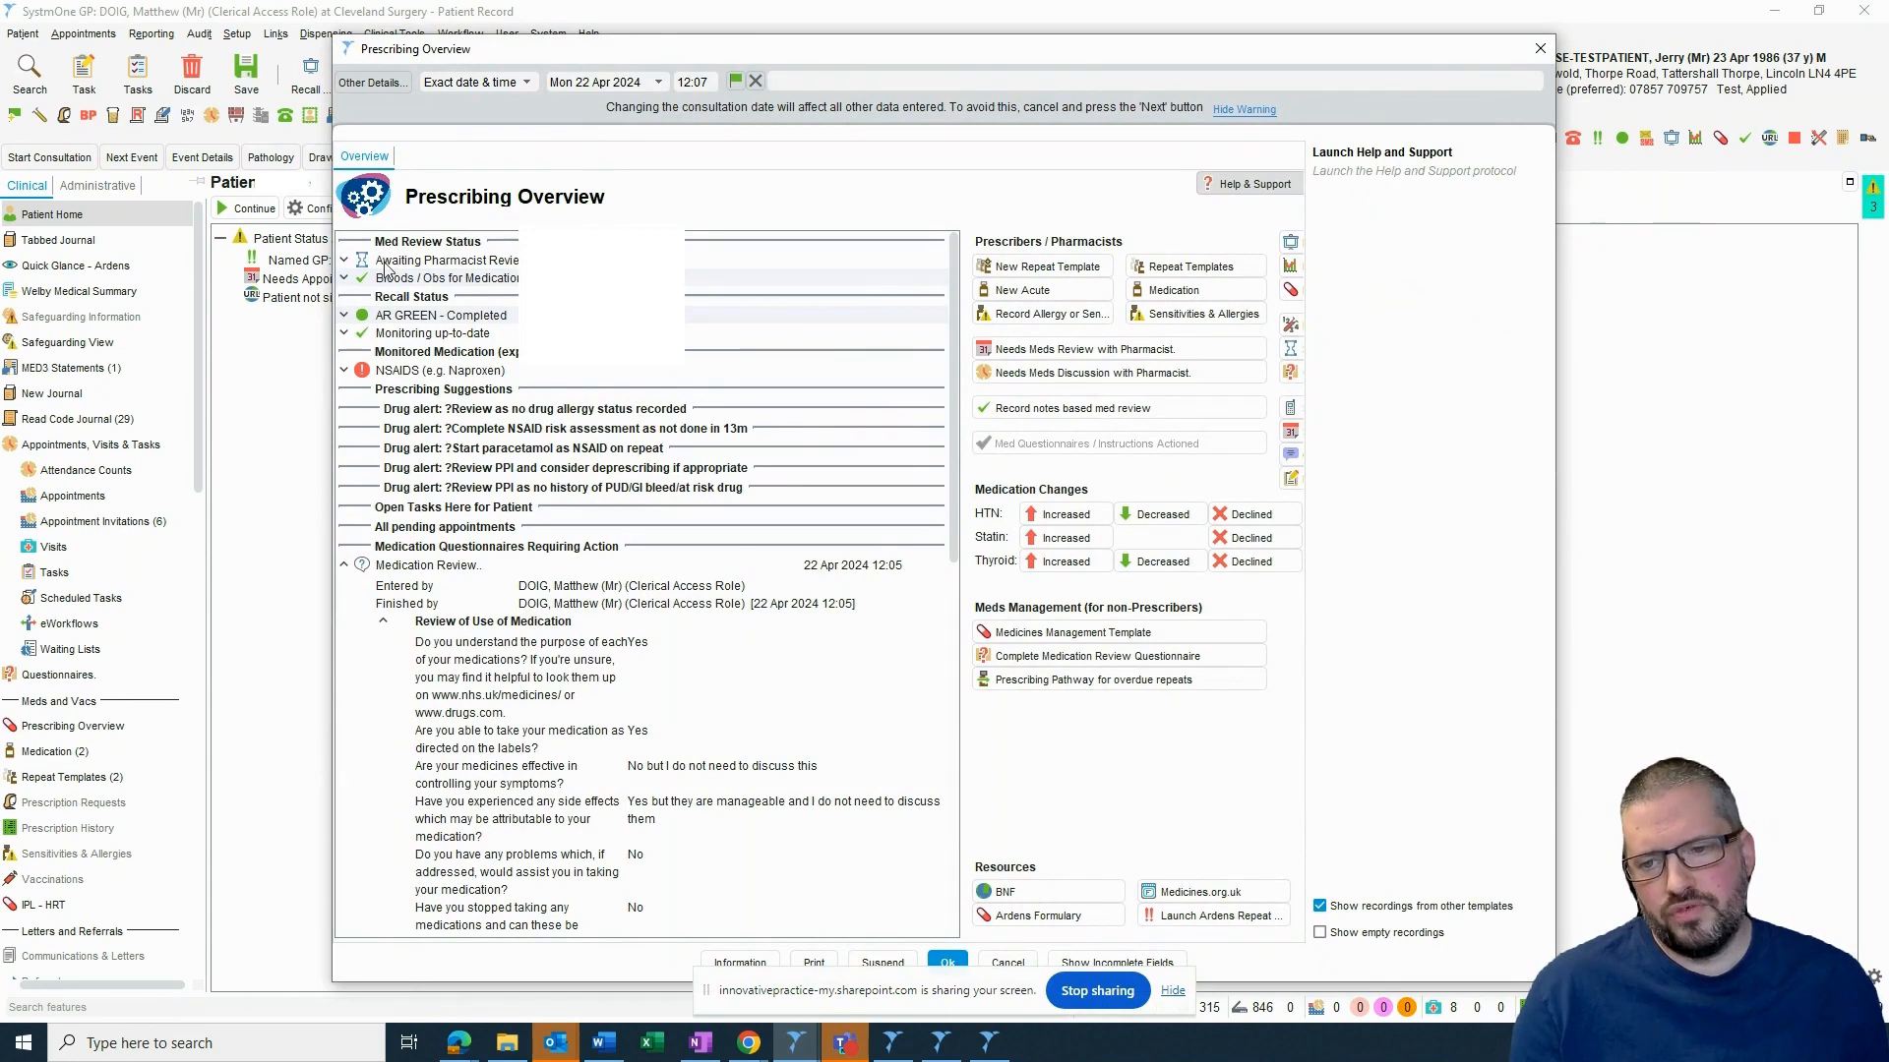
pyautogui.click(492, 264)
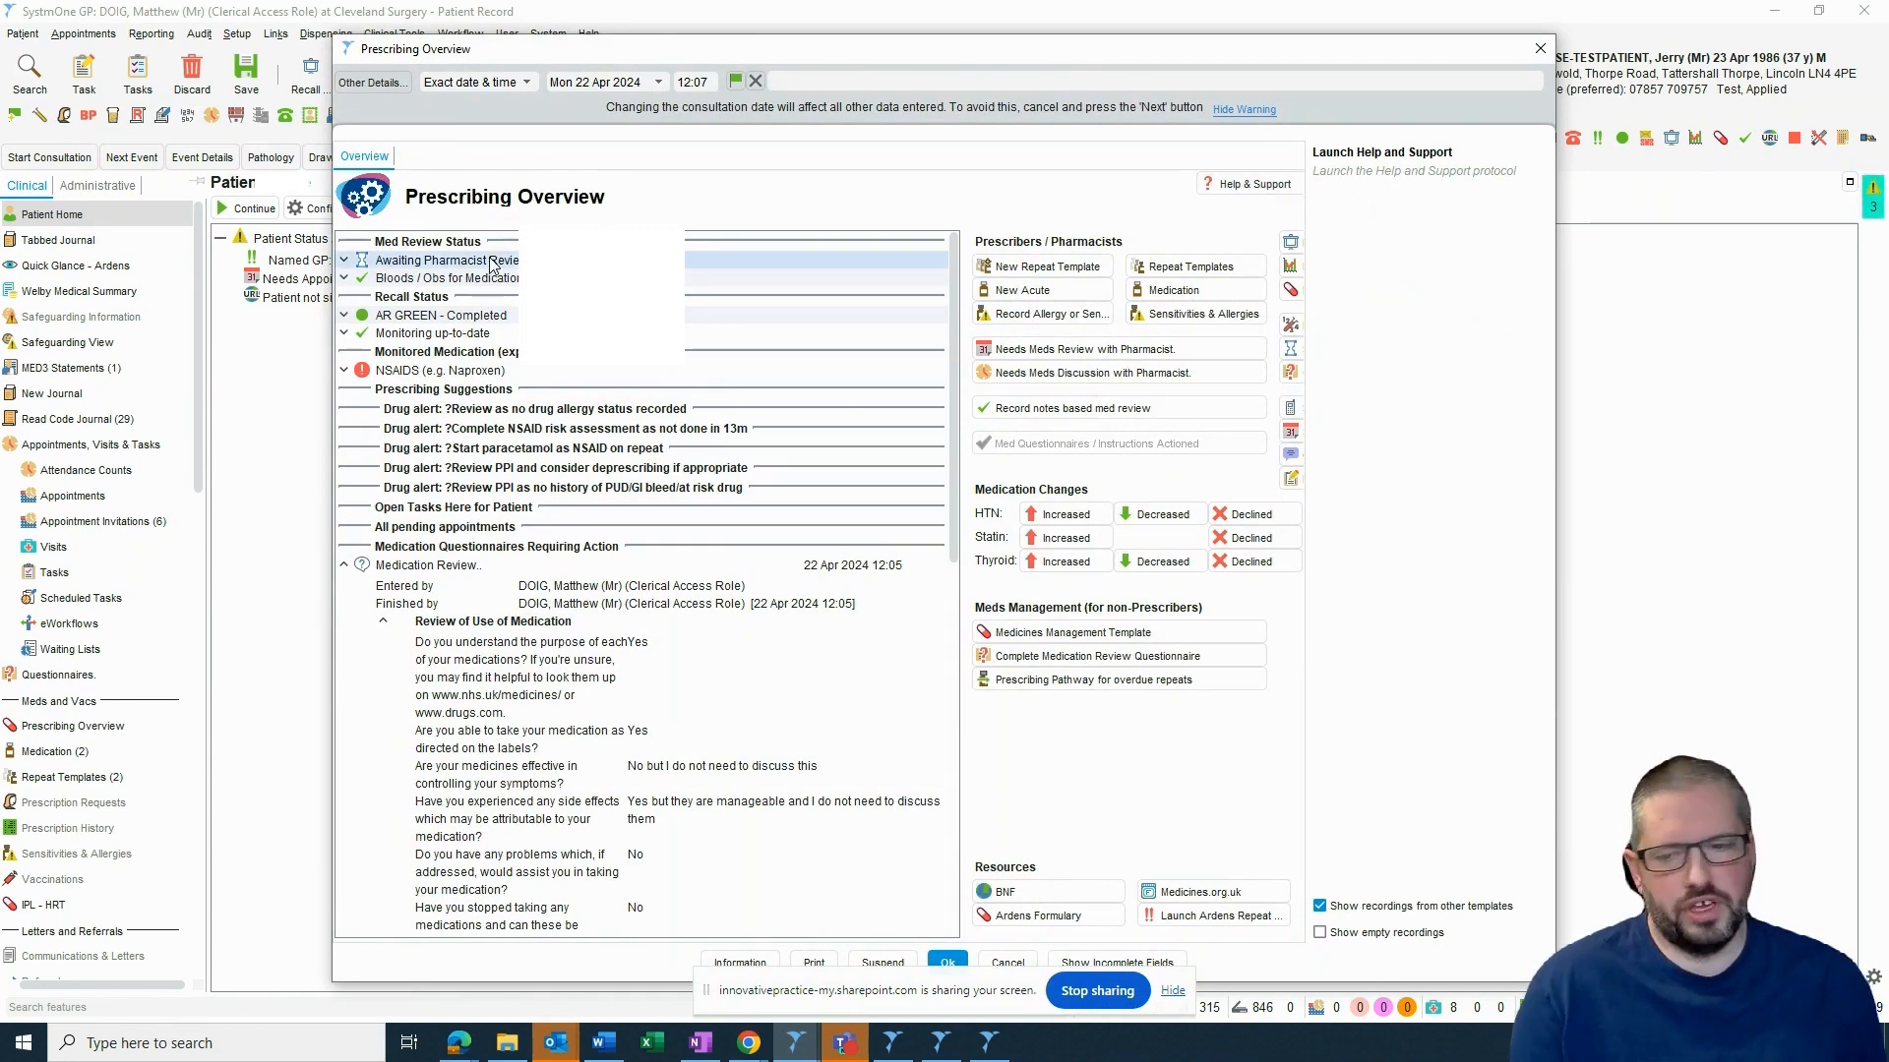
pyautogui.click(472, 318)
pyautogui.click(463, 335)
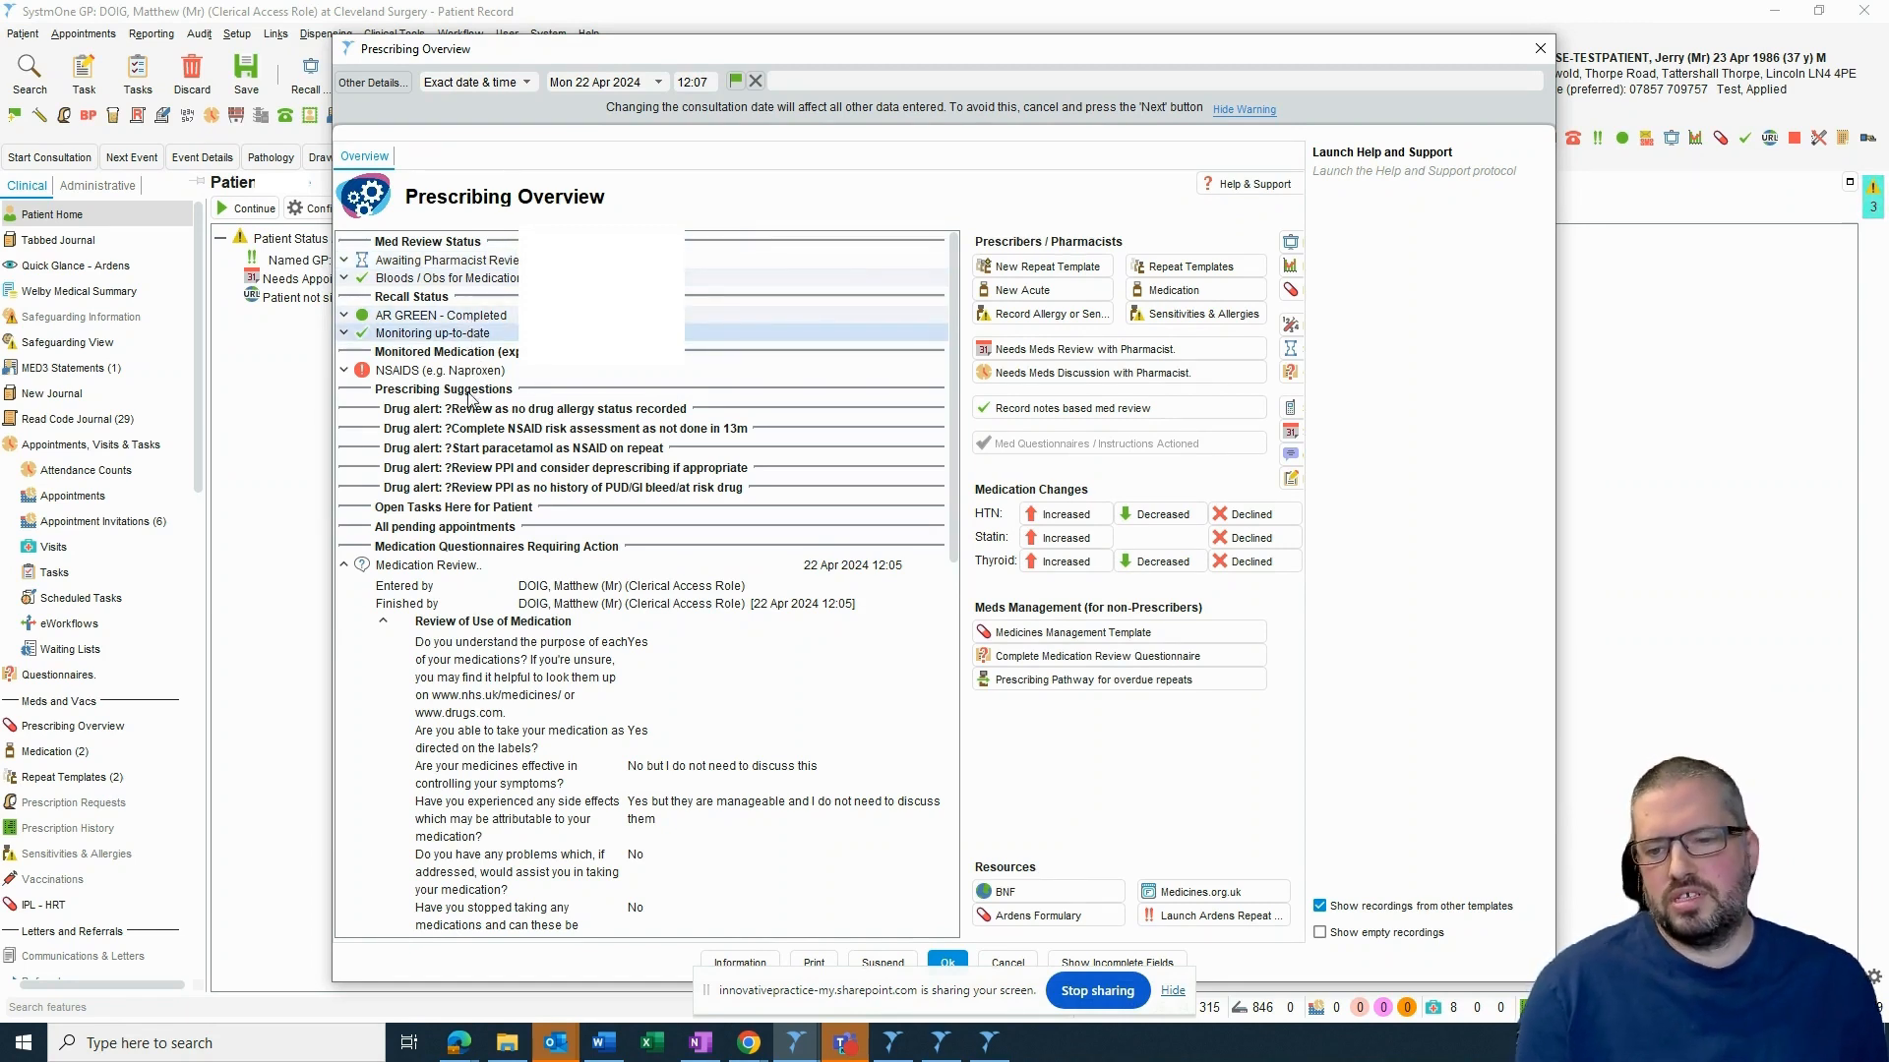
pyautogui.doubleClick(492, 374)
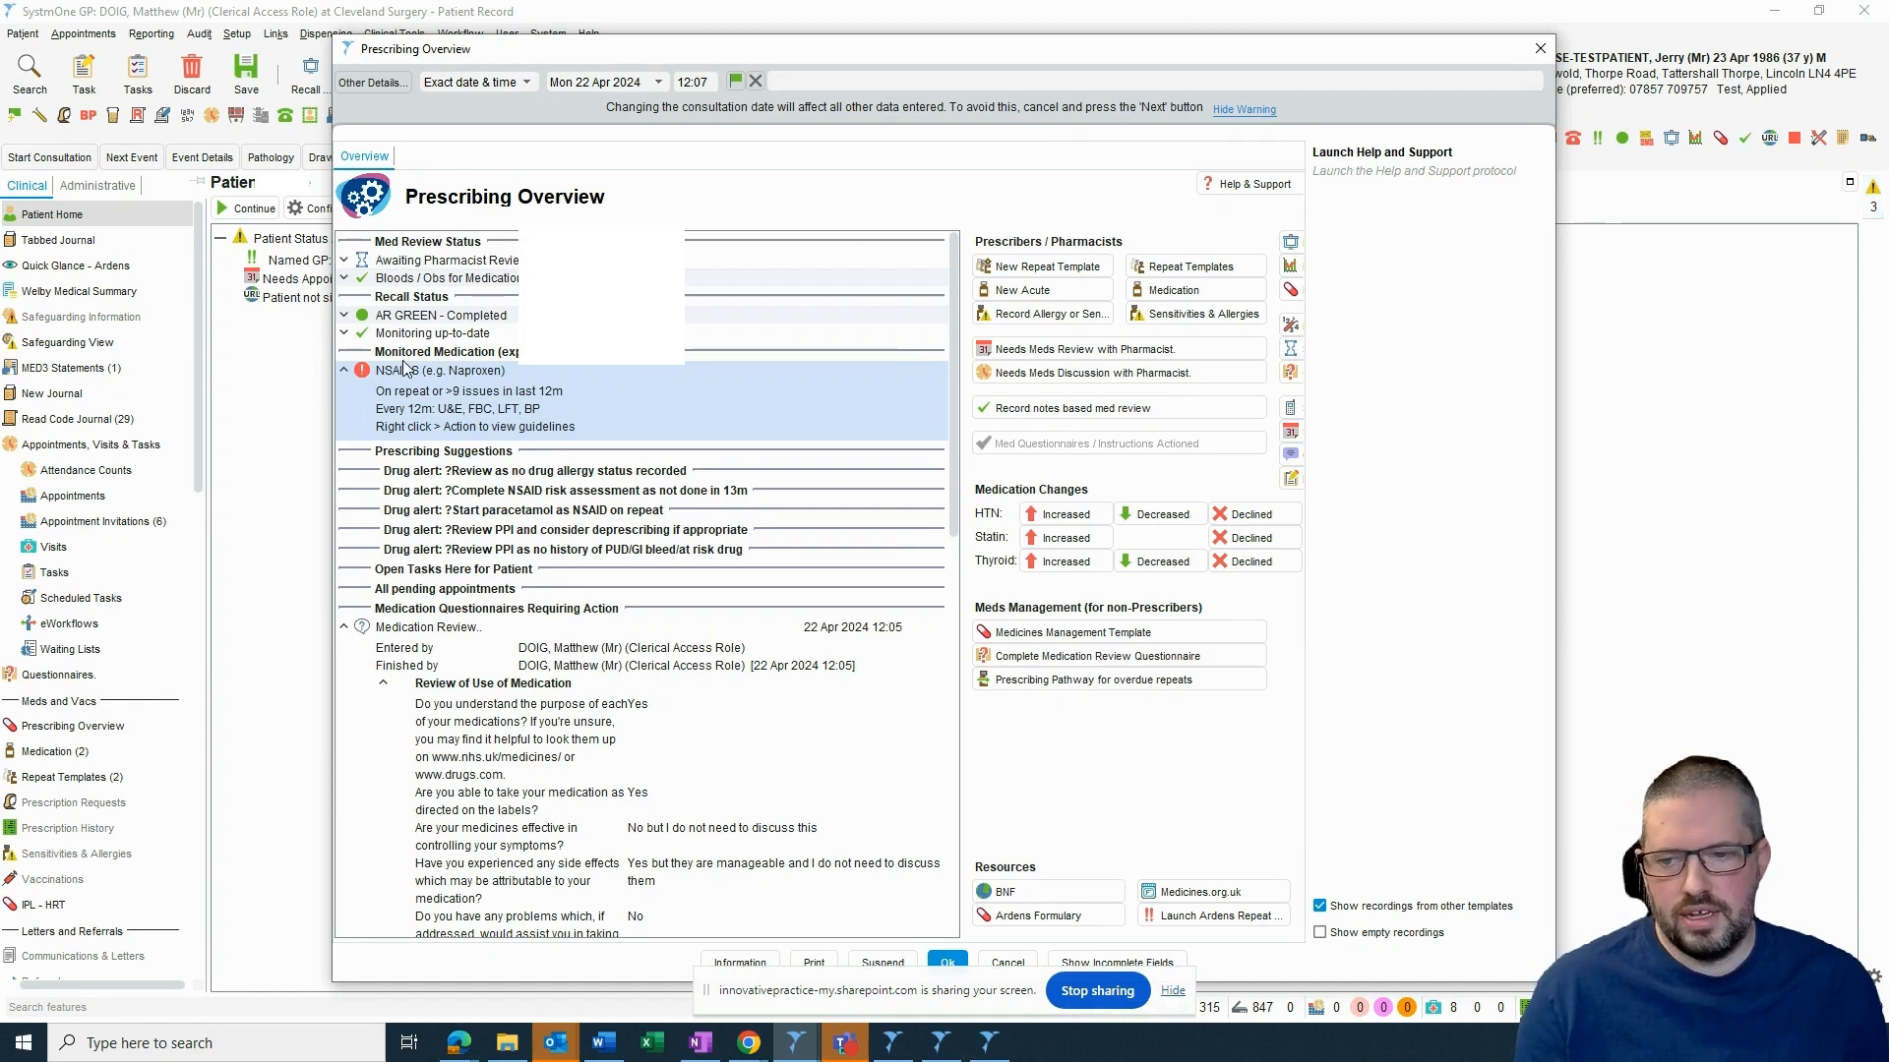
pyautogui.click(344, 371)
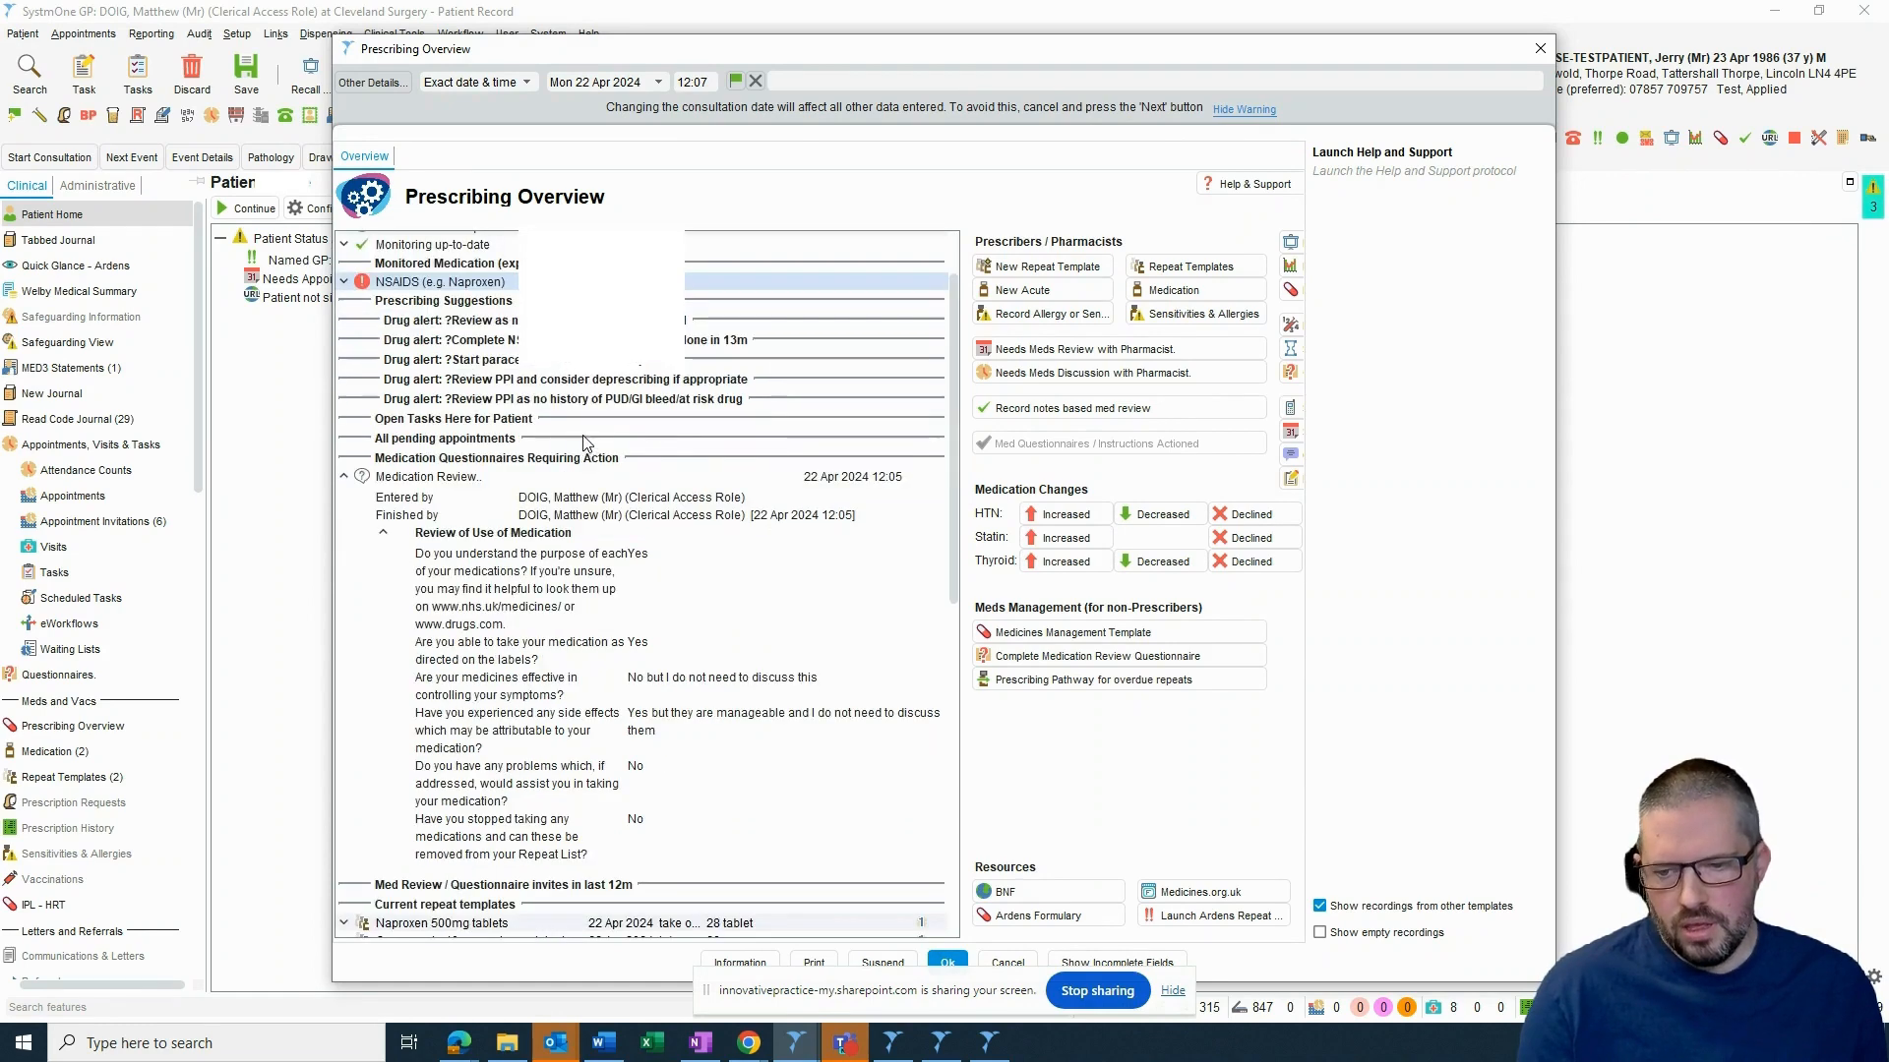
# Review the medication questionnaire answers, current repeat templates, latest BP and BMI, and blood results in the Prescribing Overview
pyautogui.scroll(-2, 582, 453)
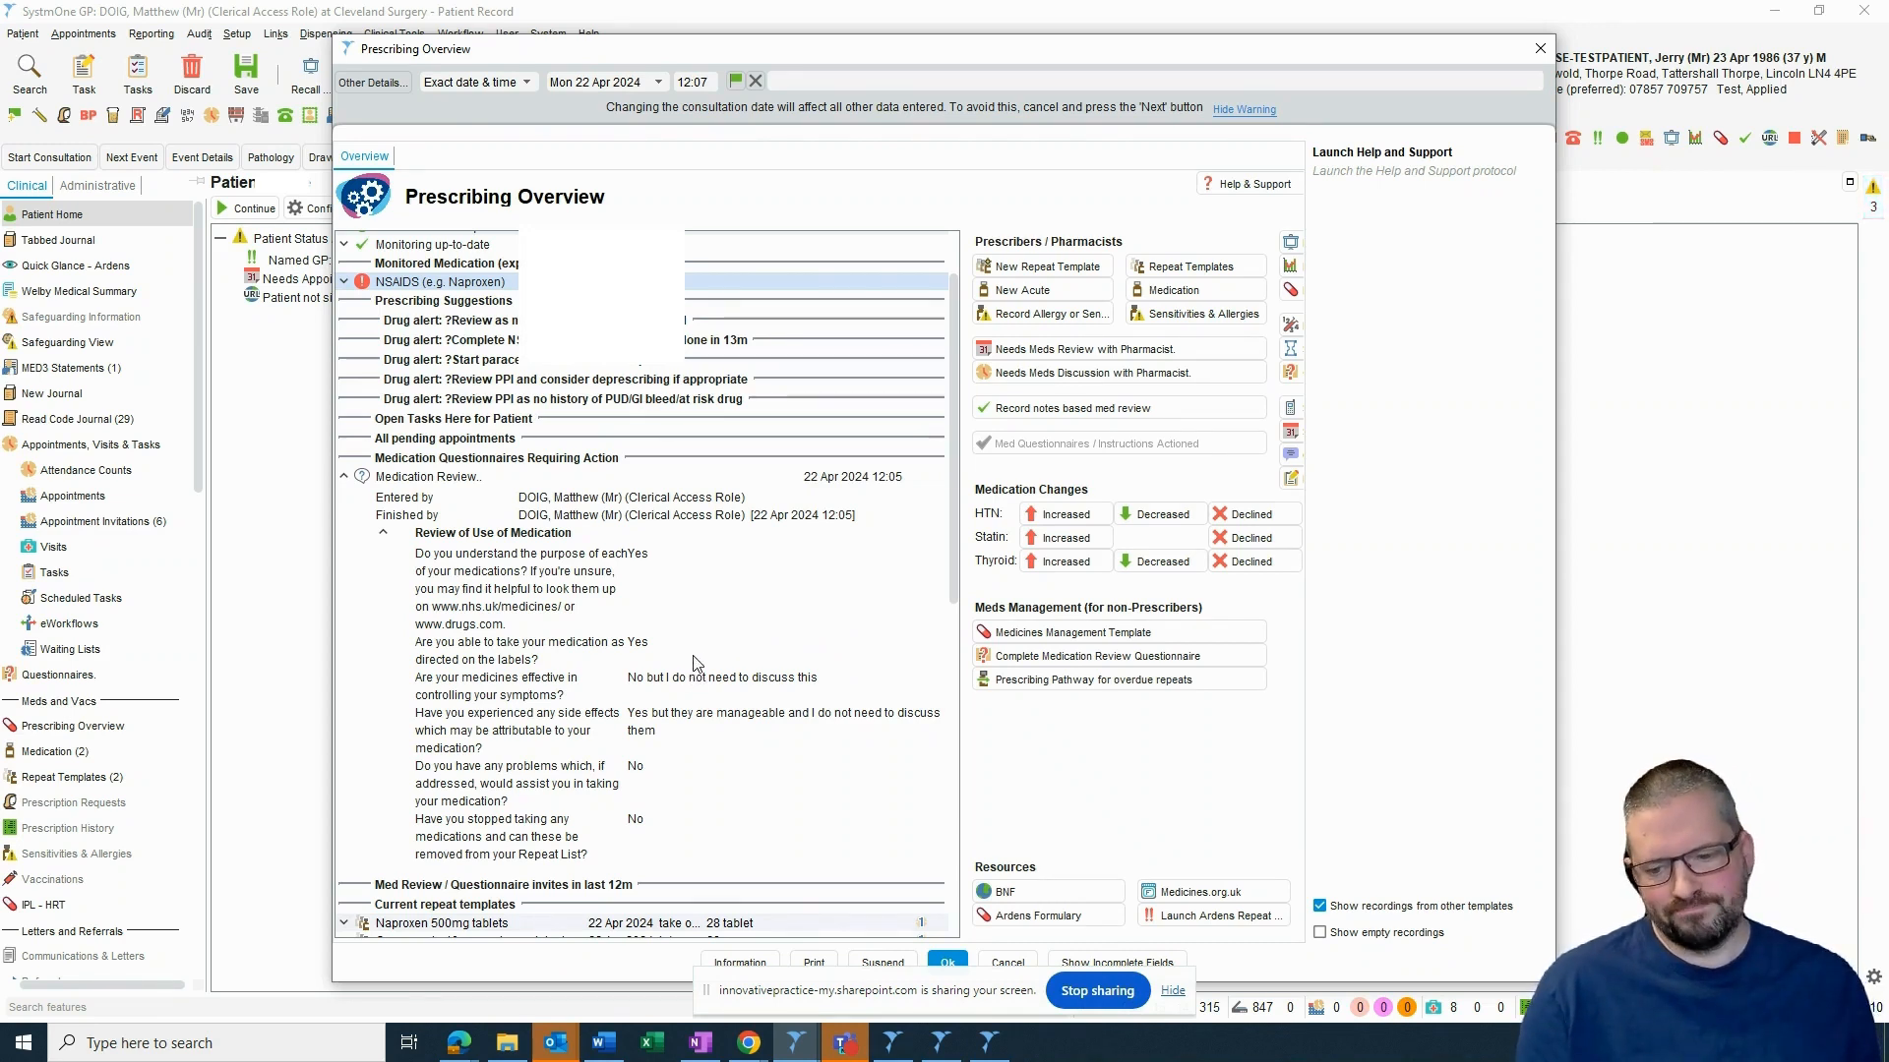
pyautogui.scroll(2, 689, 657)
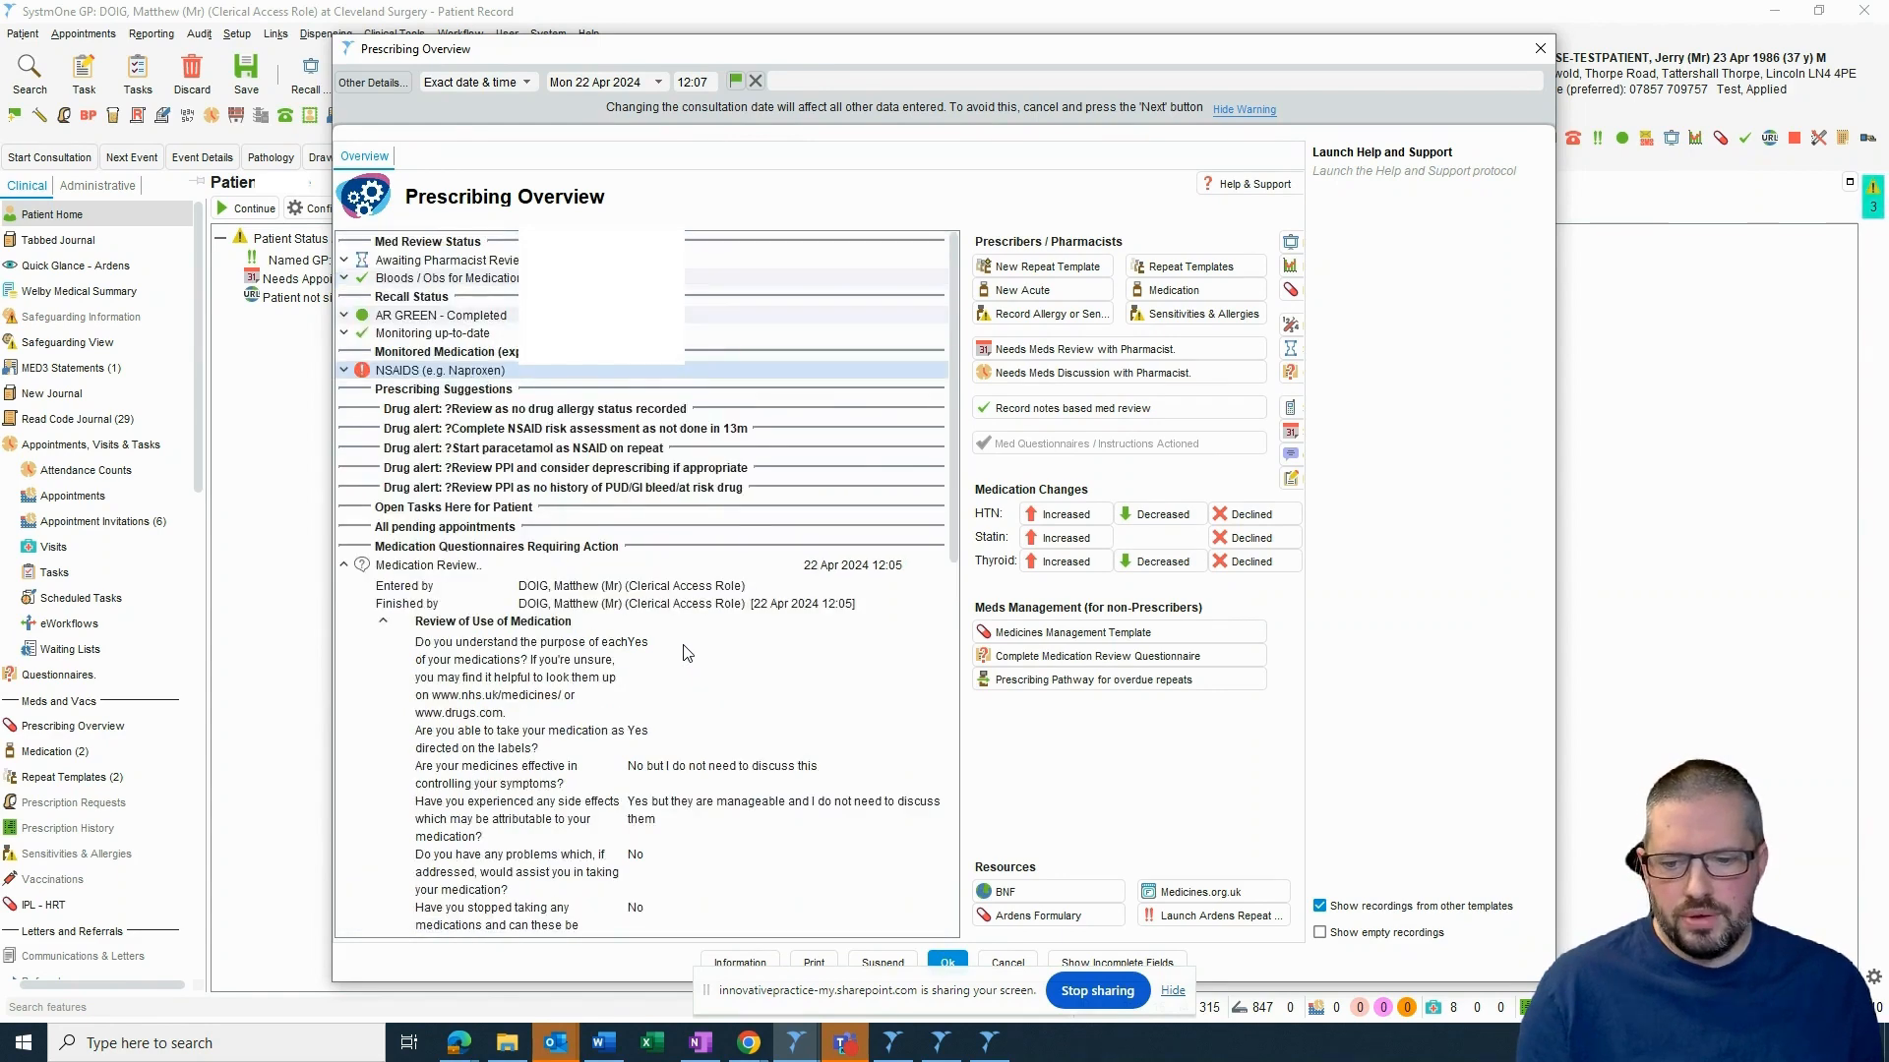
pyautogui.scroll(-6, 686, 653)
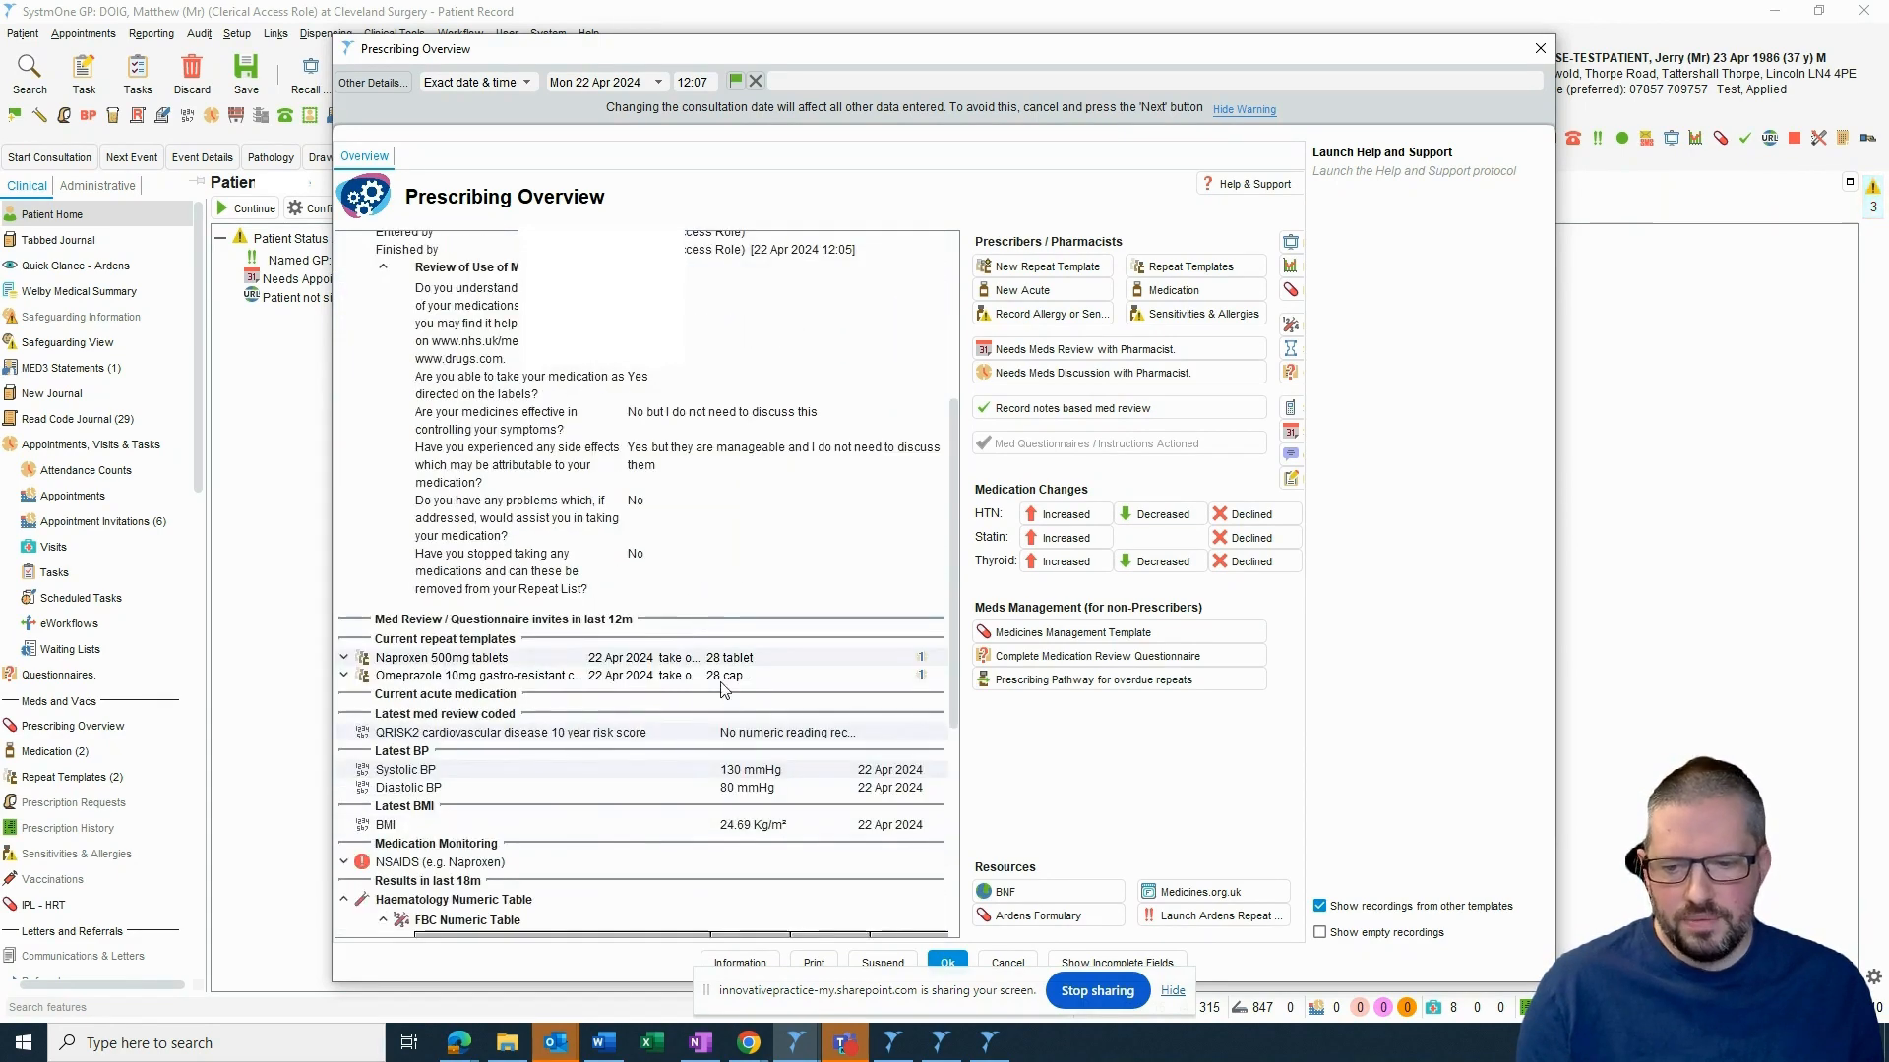
pyautogui.scroll(-3, 640, 665)
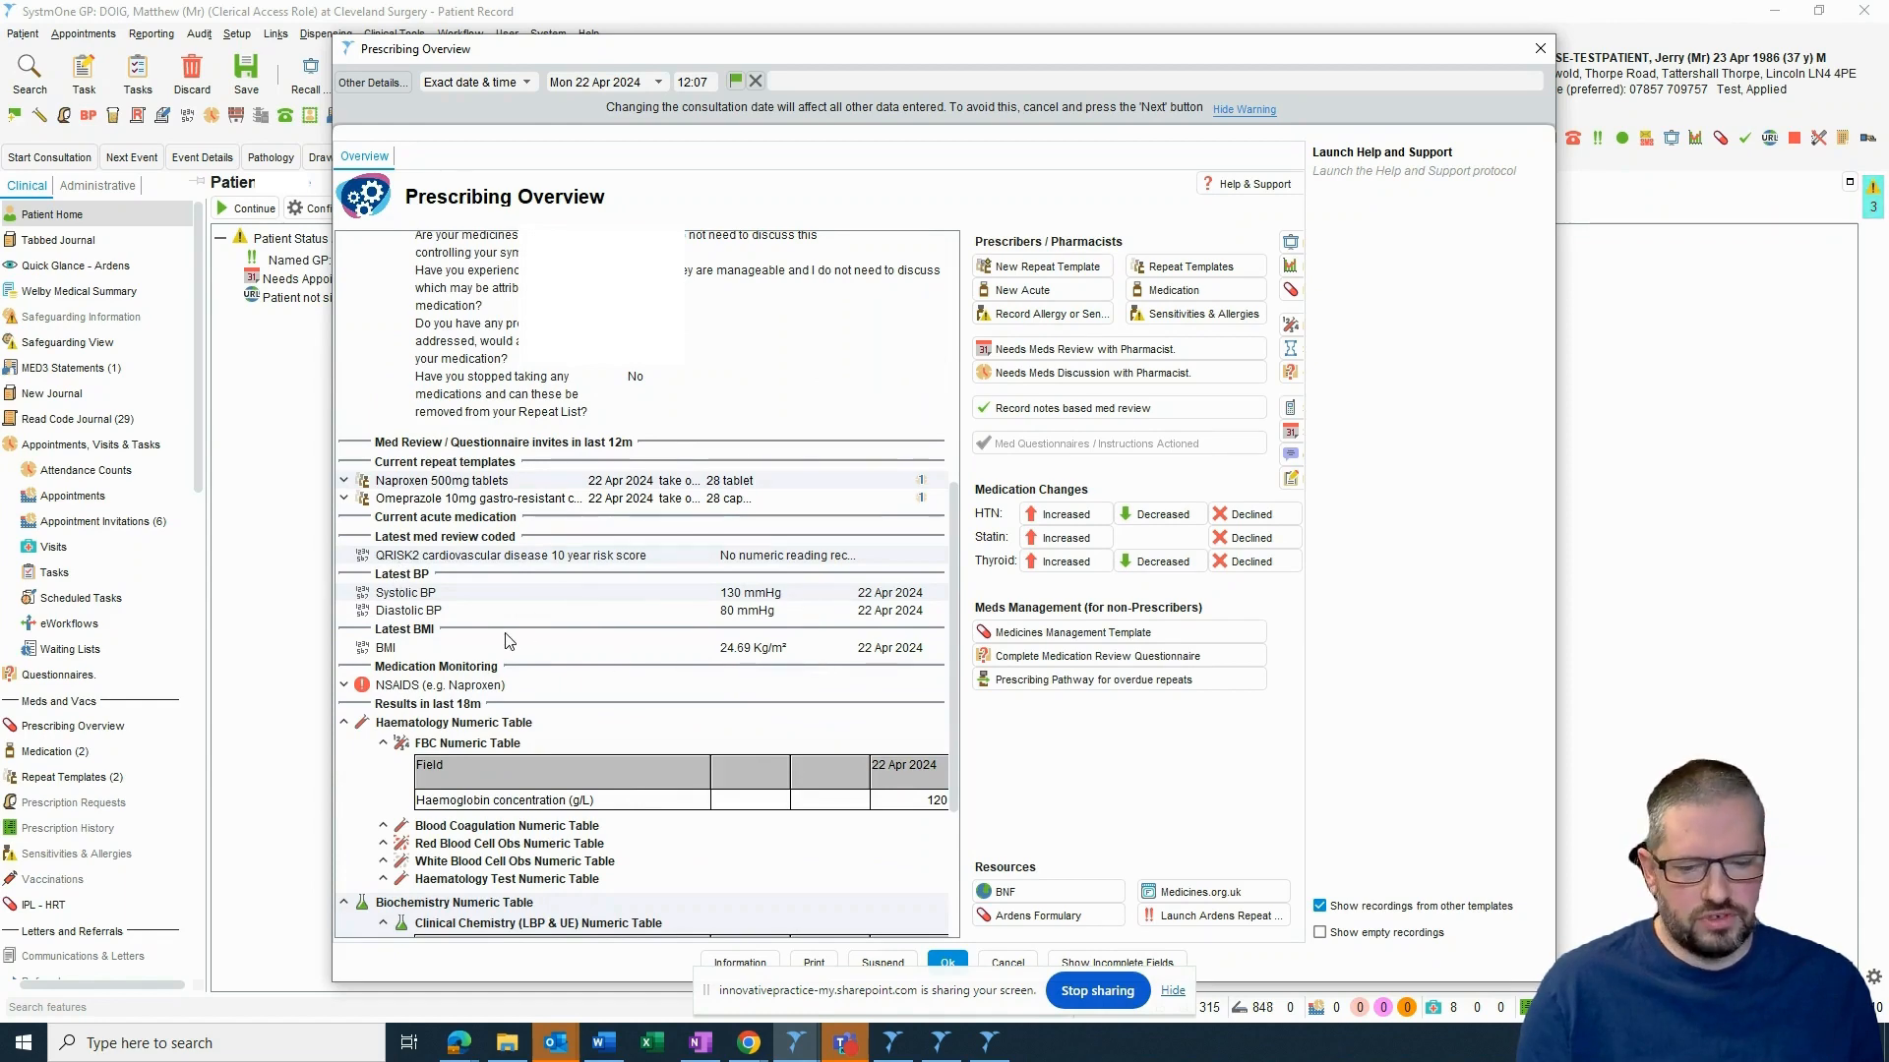
pyautogui.scroll(-3, 631, 627)
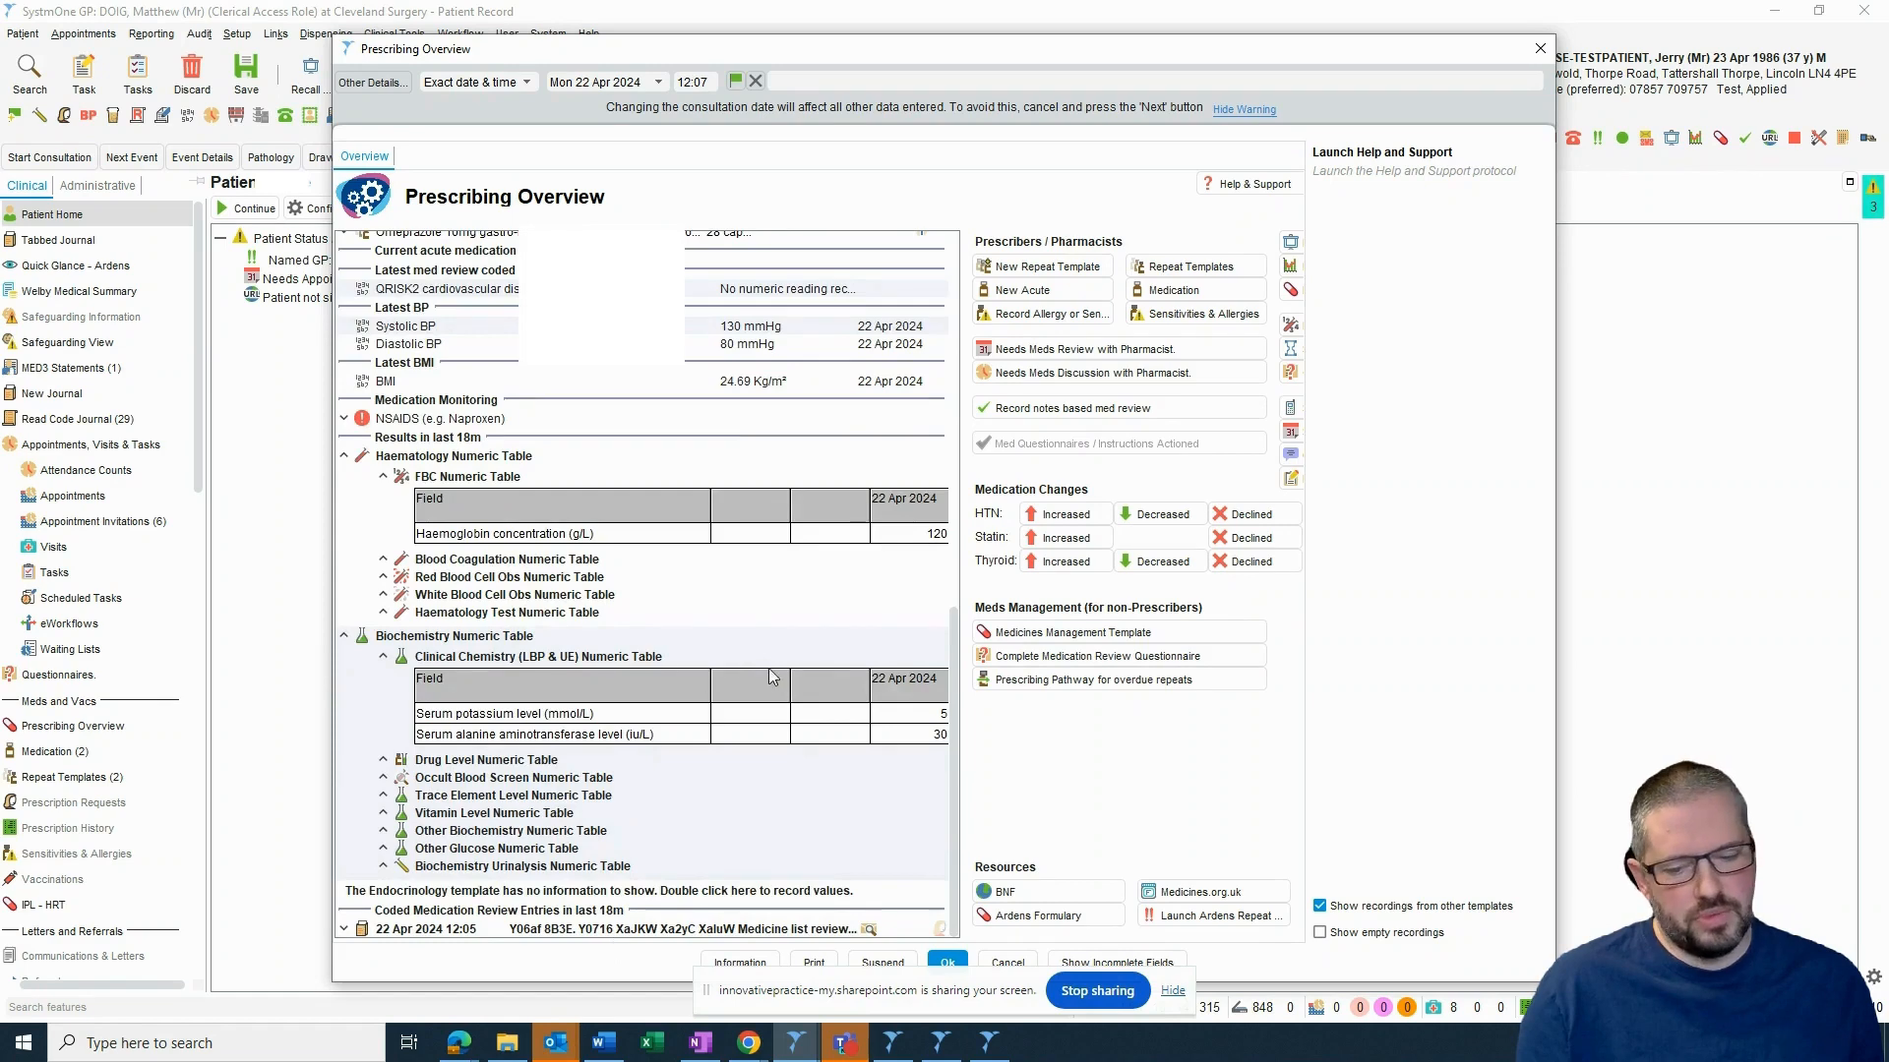
pyautogui.scroll(3, 769, 669)
pyautogui.scroll(6, 772, 673)
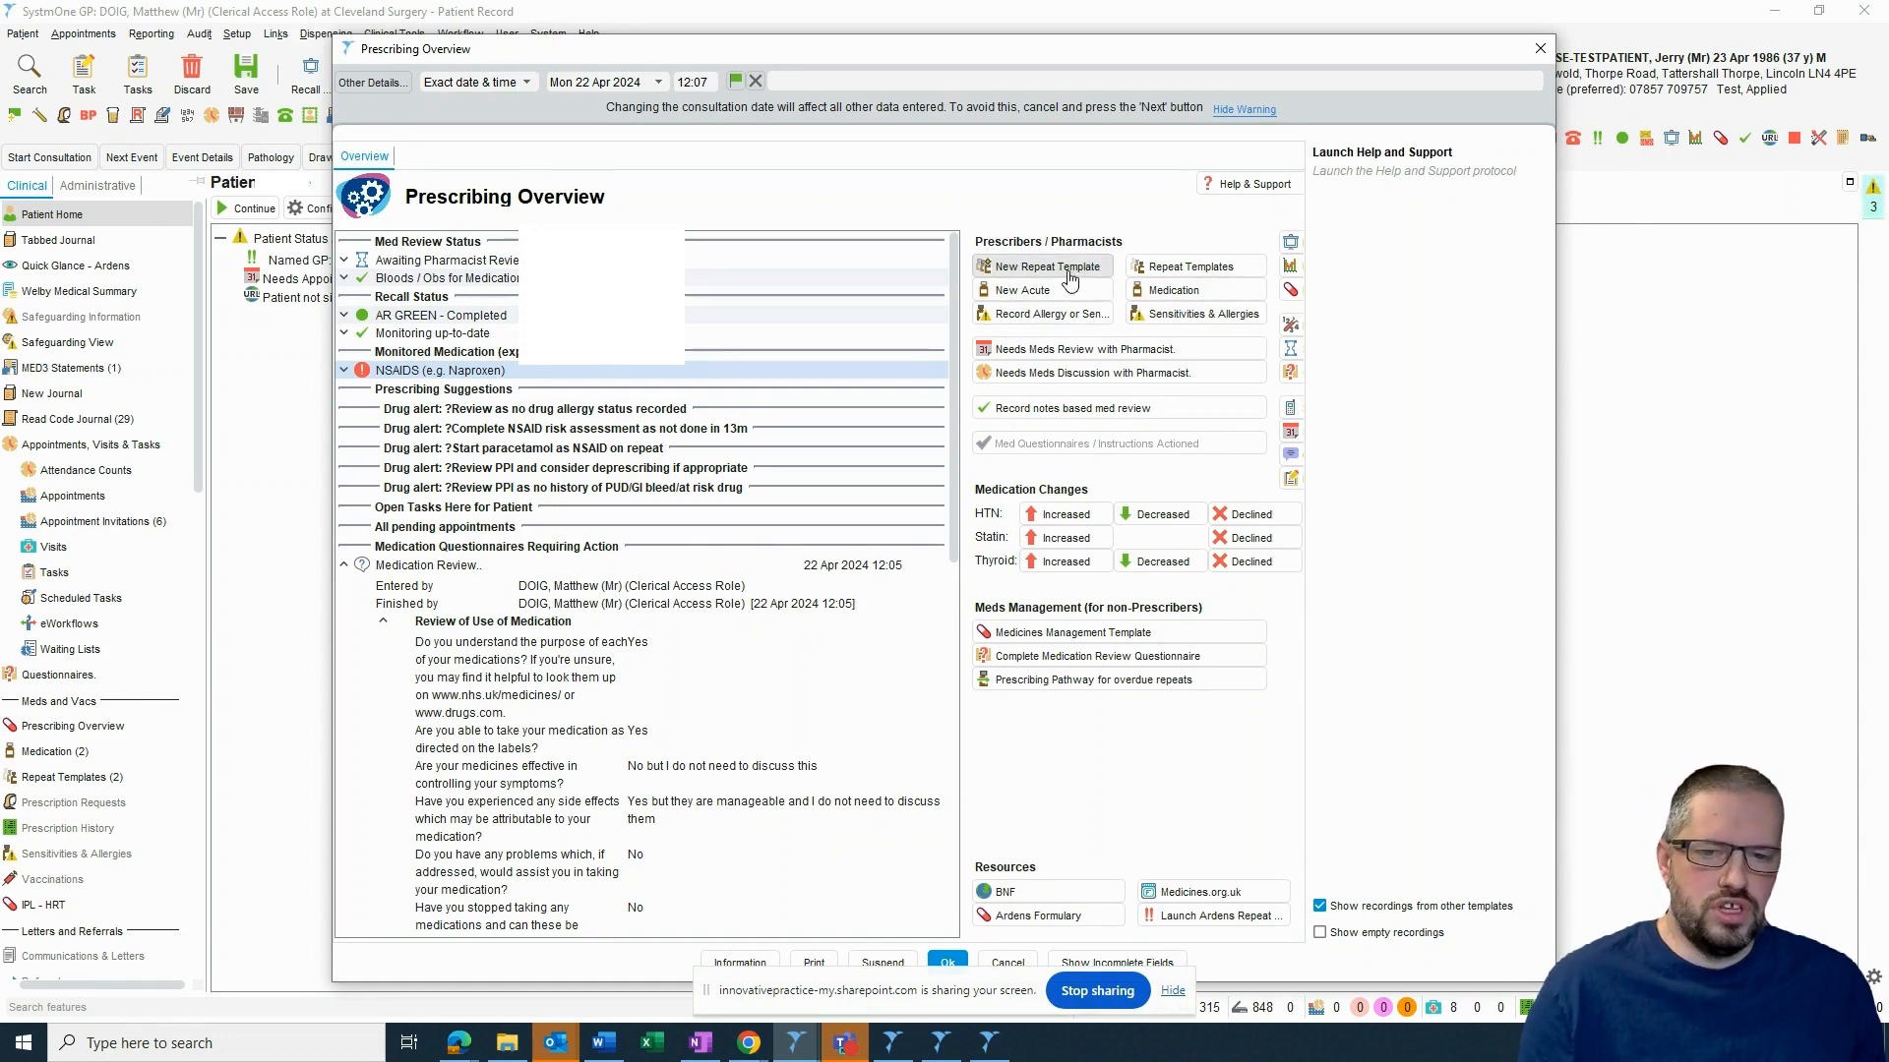
# Set the review date of both repeat templates, Naproxen 500mg and Omeprazole 10mg, to 30 Apr 2025
pyautogui.click(1168, 275)
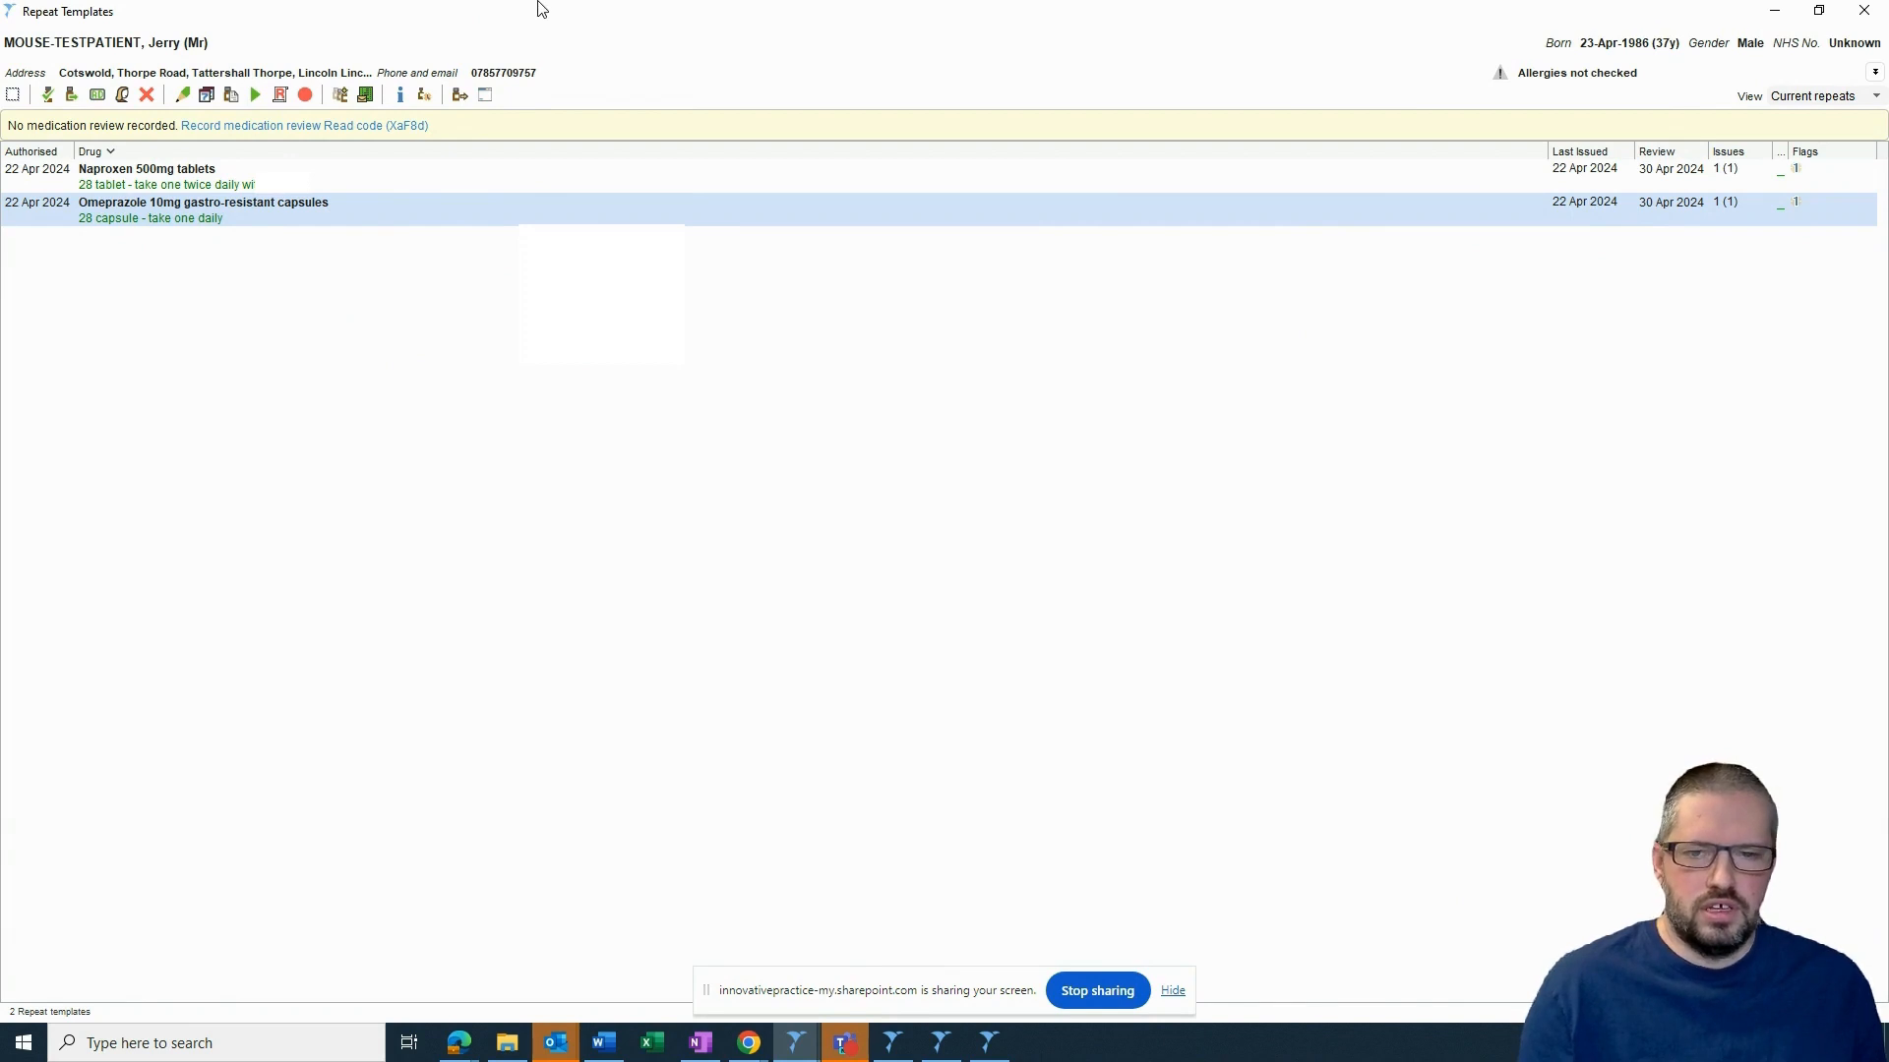
pyautogui.moveTo(596, 10); pyautogui.dragTo(1478, 160)
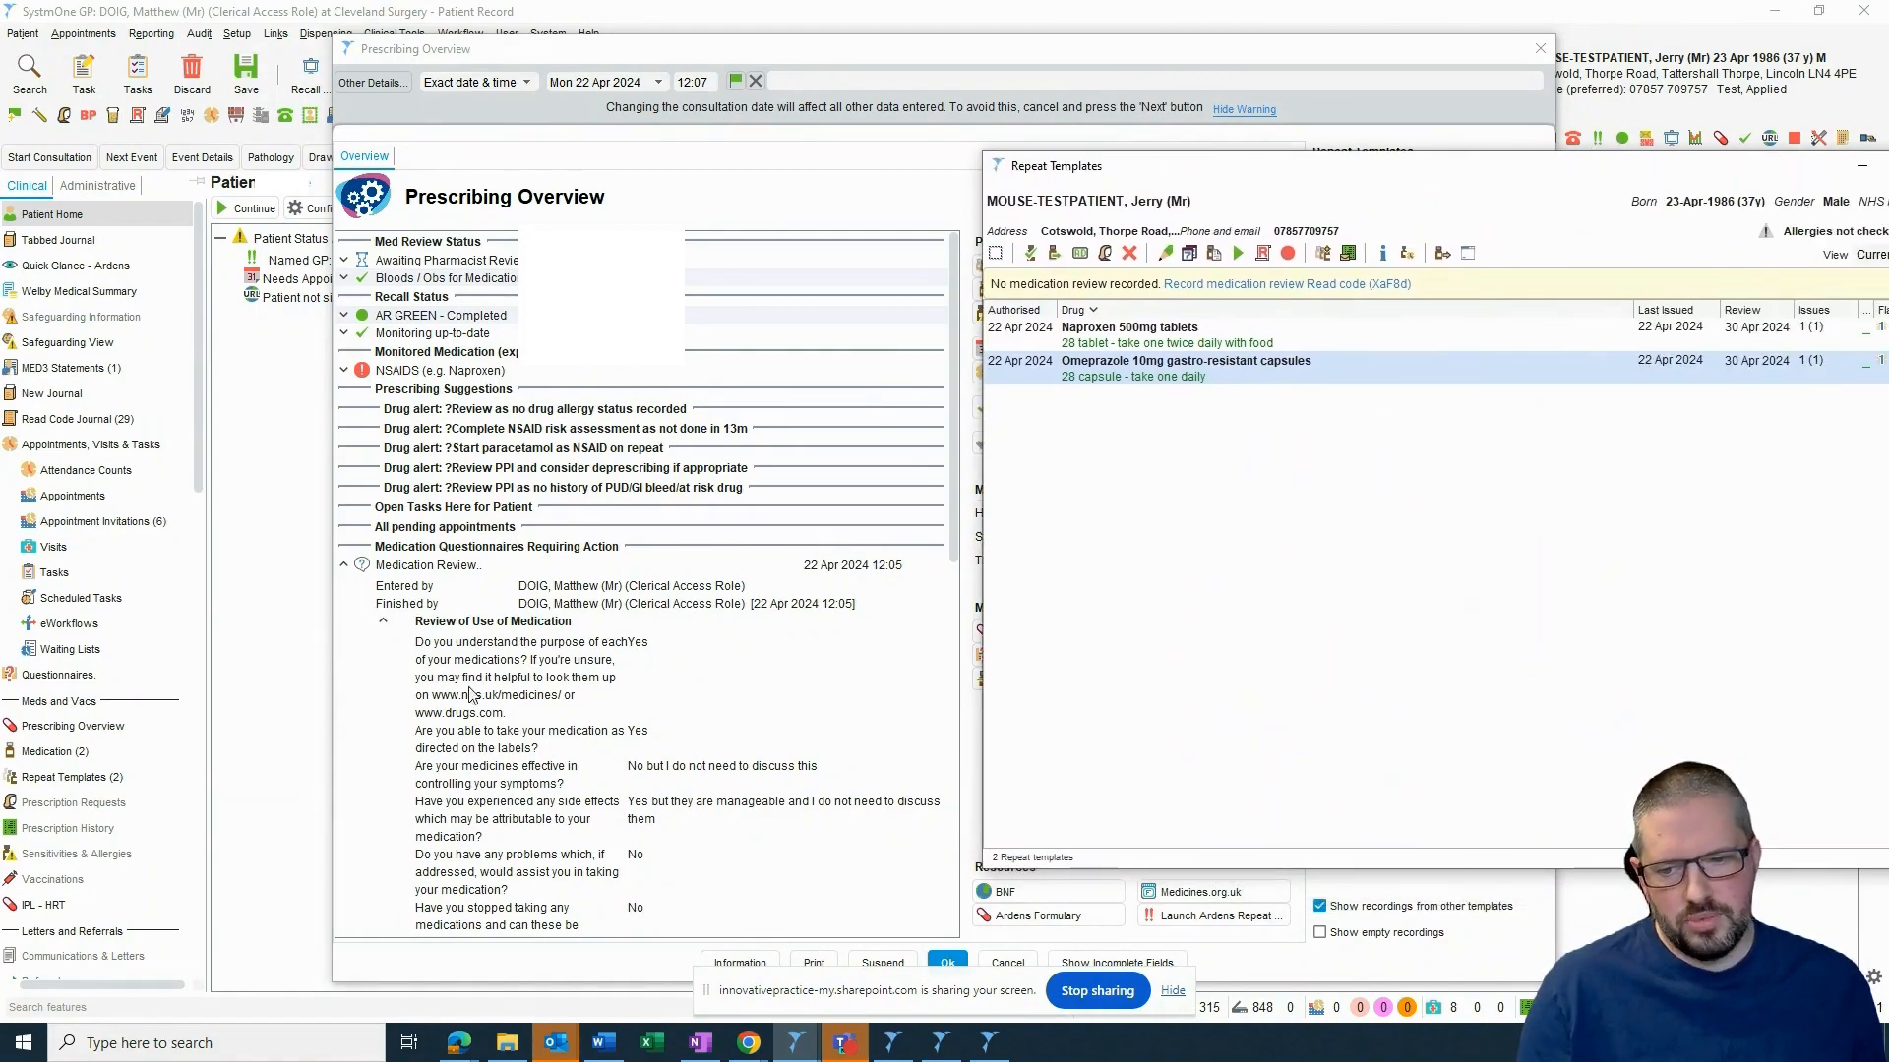
pyautogui.keyDown('ctrl'); pyautogui.click(1151, 336); pyautogui.keyUp('ctrl')
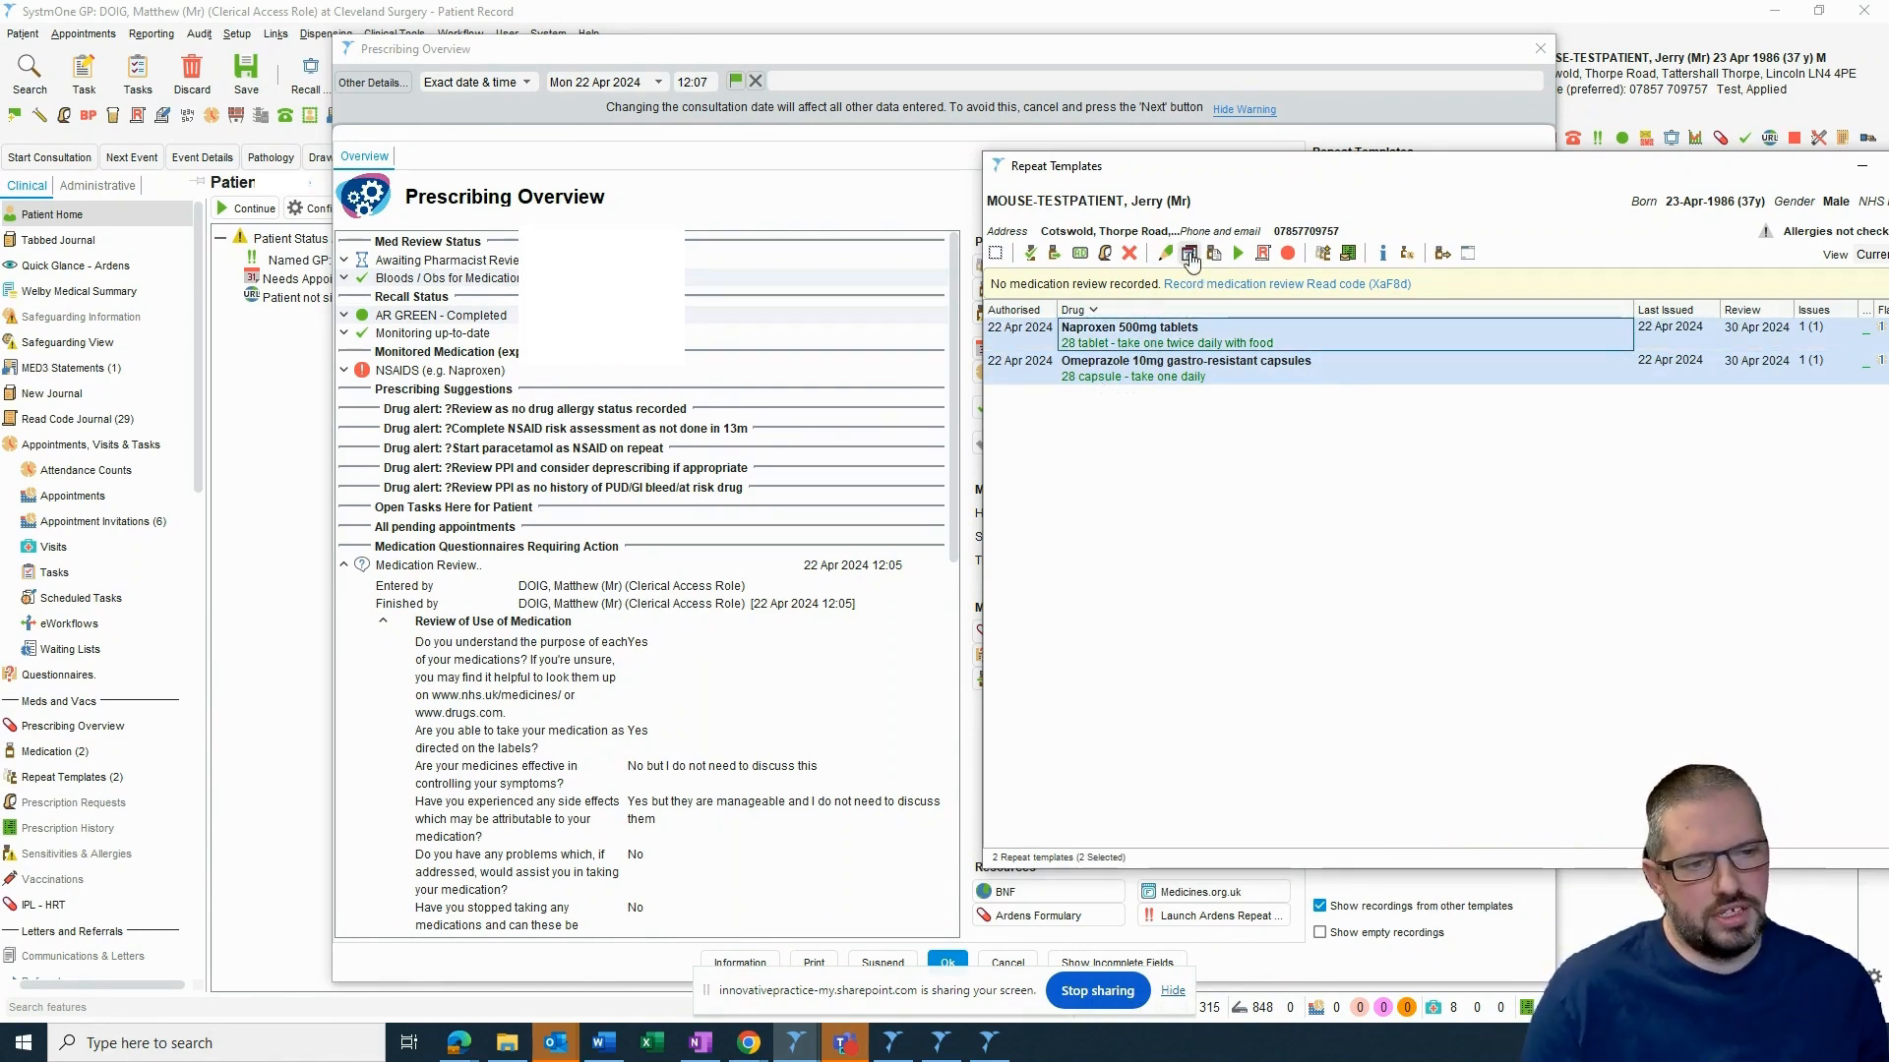
pyautogui.moveTo(1365, 178); pyautogui.dragTo(1021, 181)
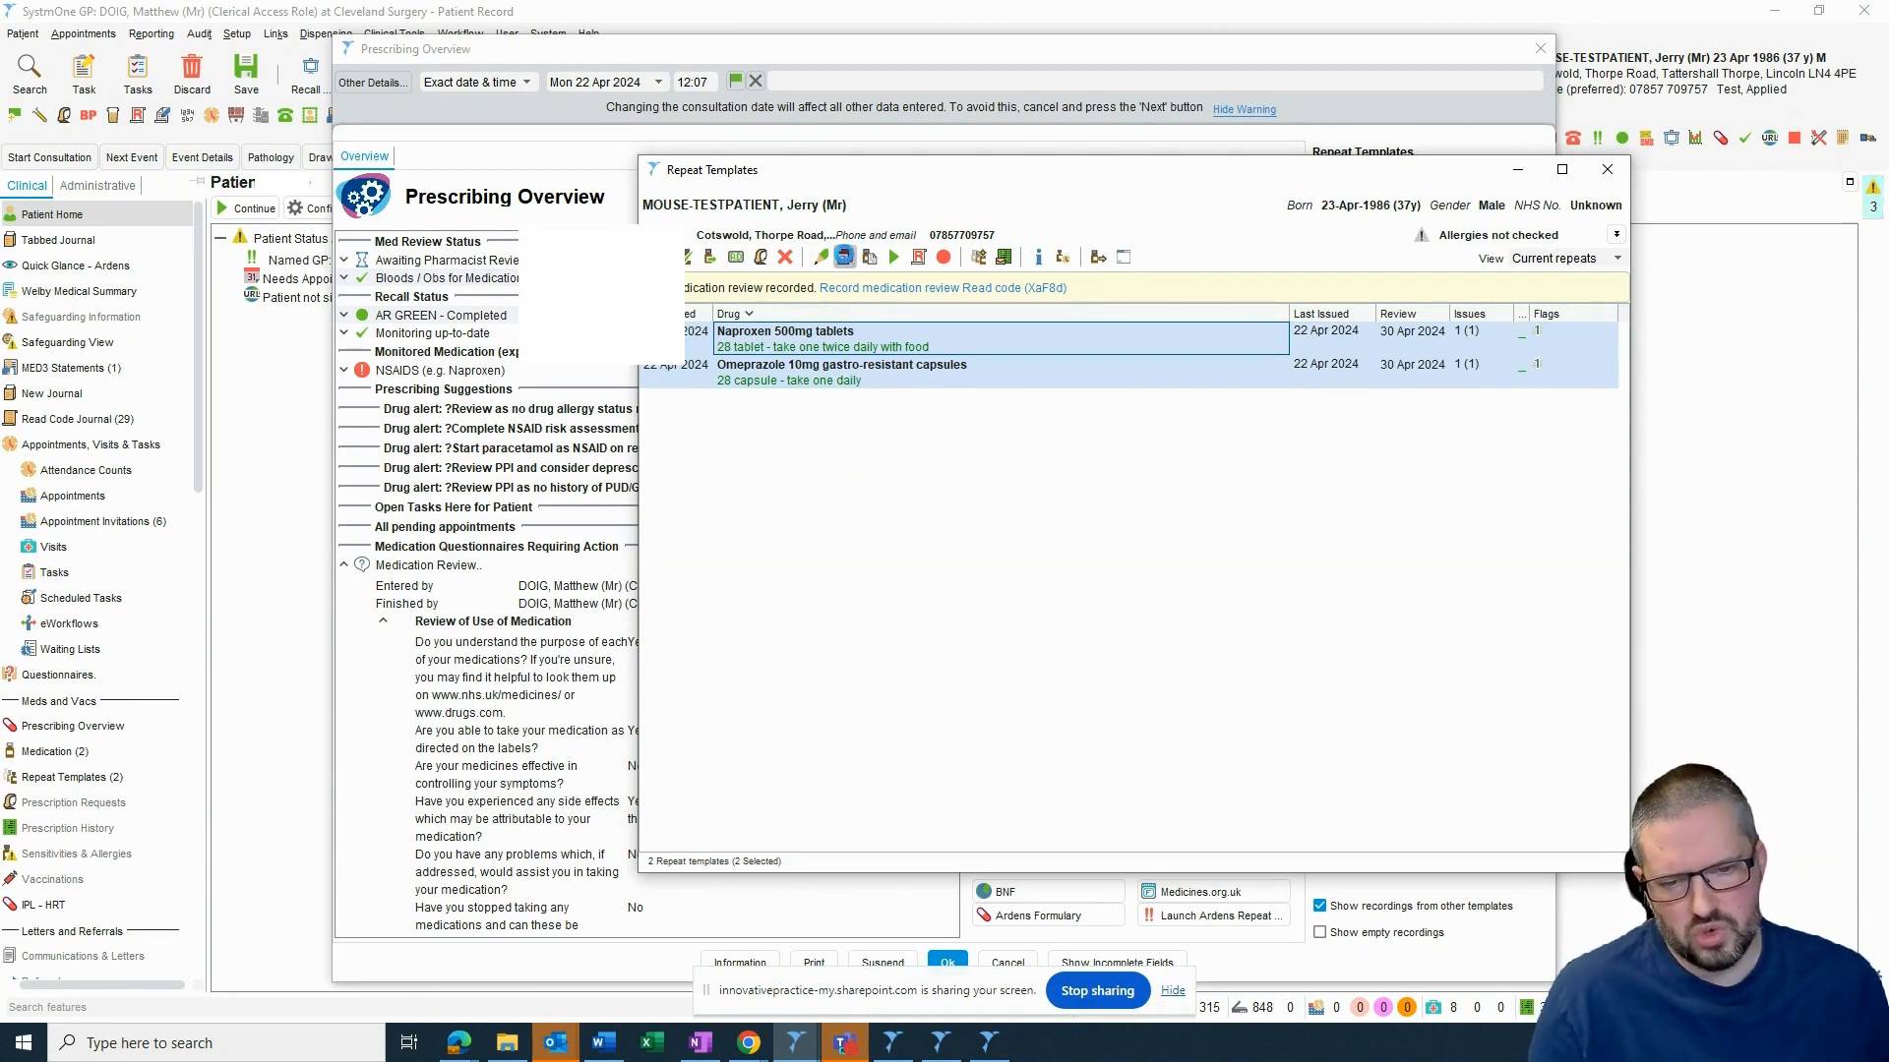
pyautogui.click(844, 257)
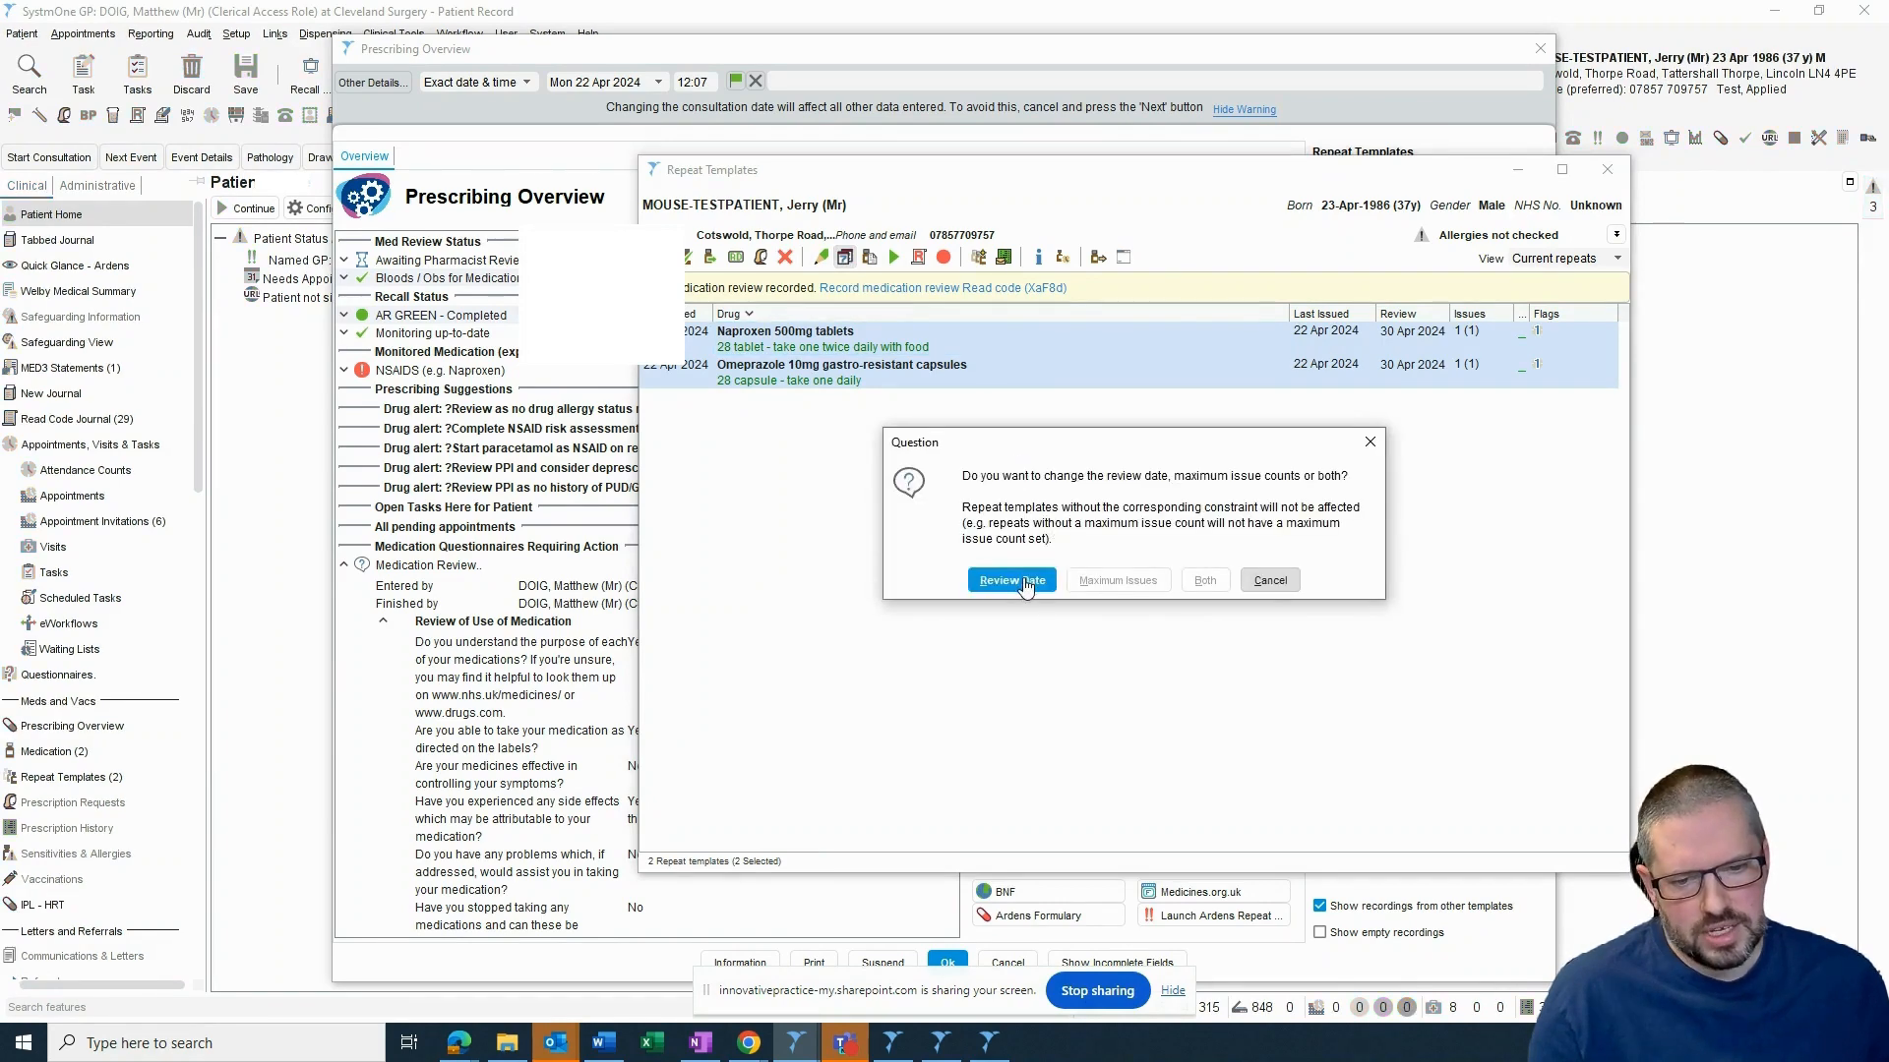
pyautogui.click(1023, 583)
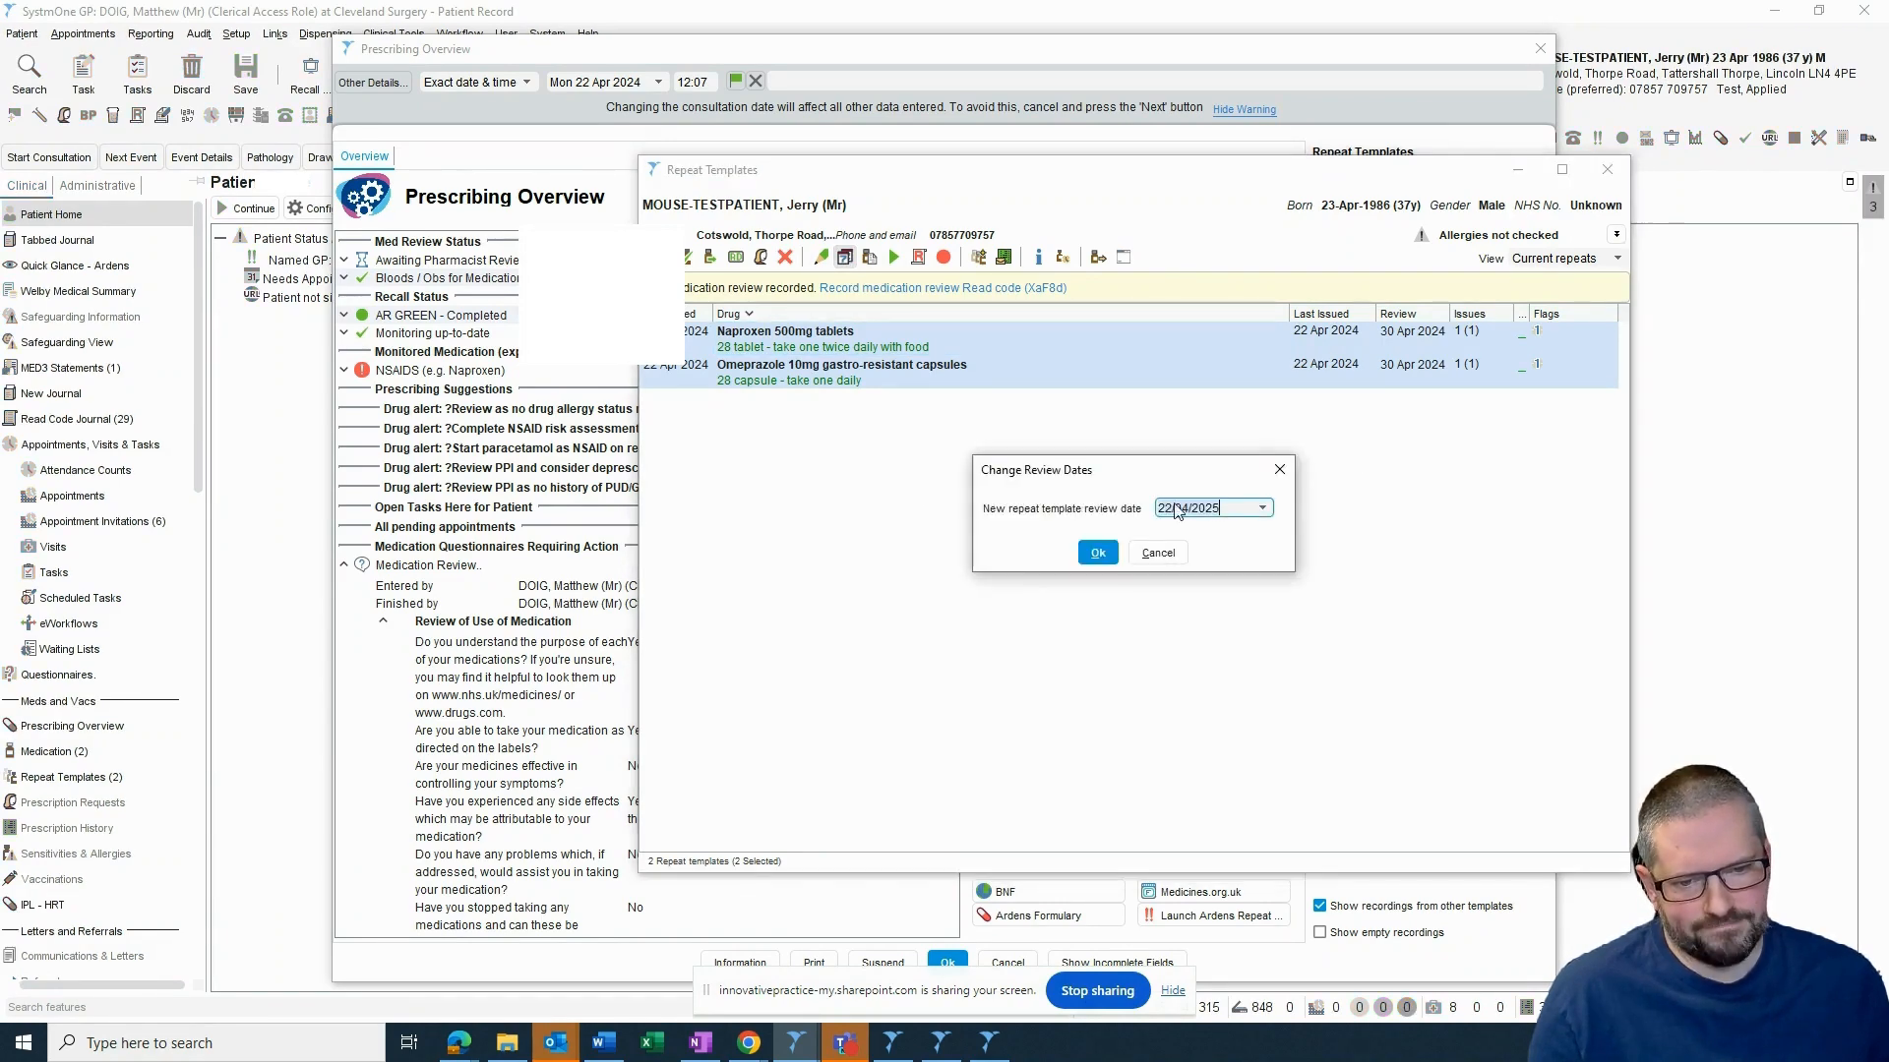
pyautogui.click(1262, 508)
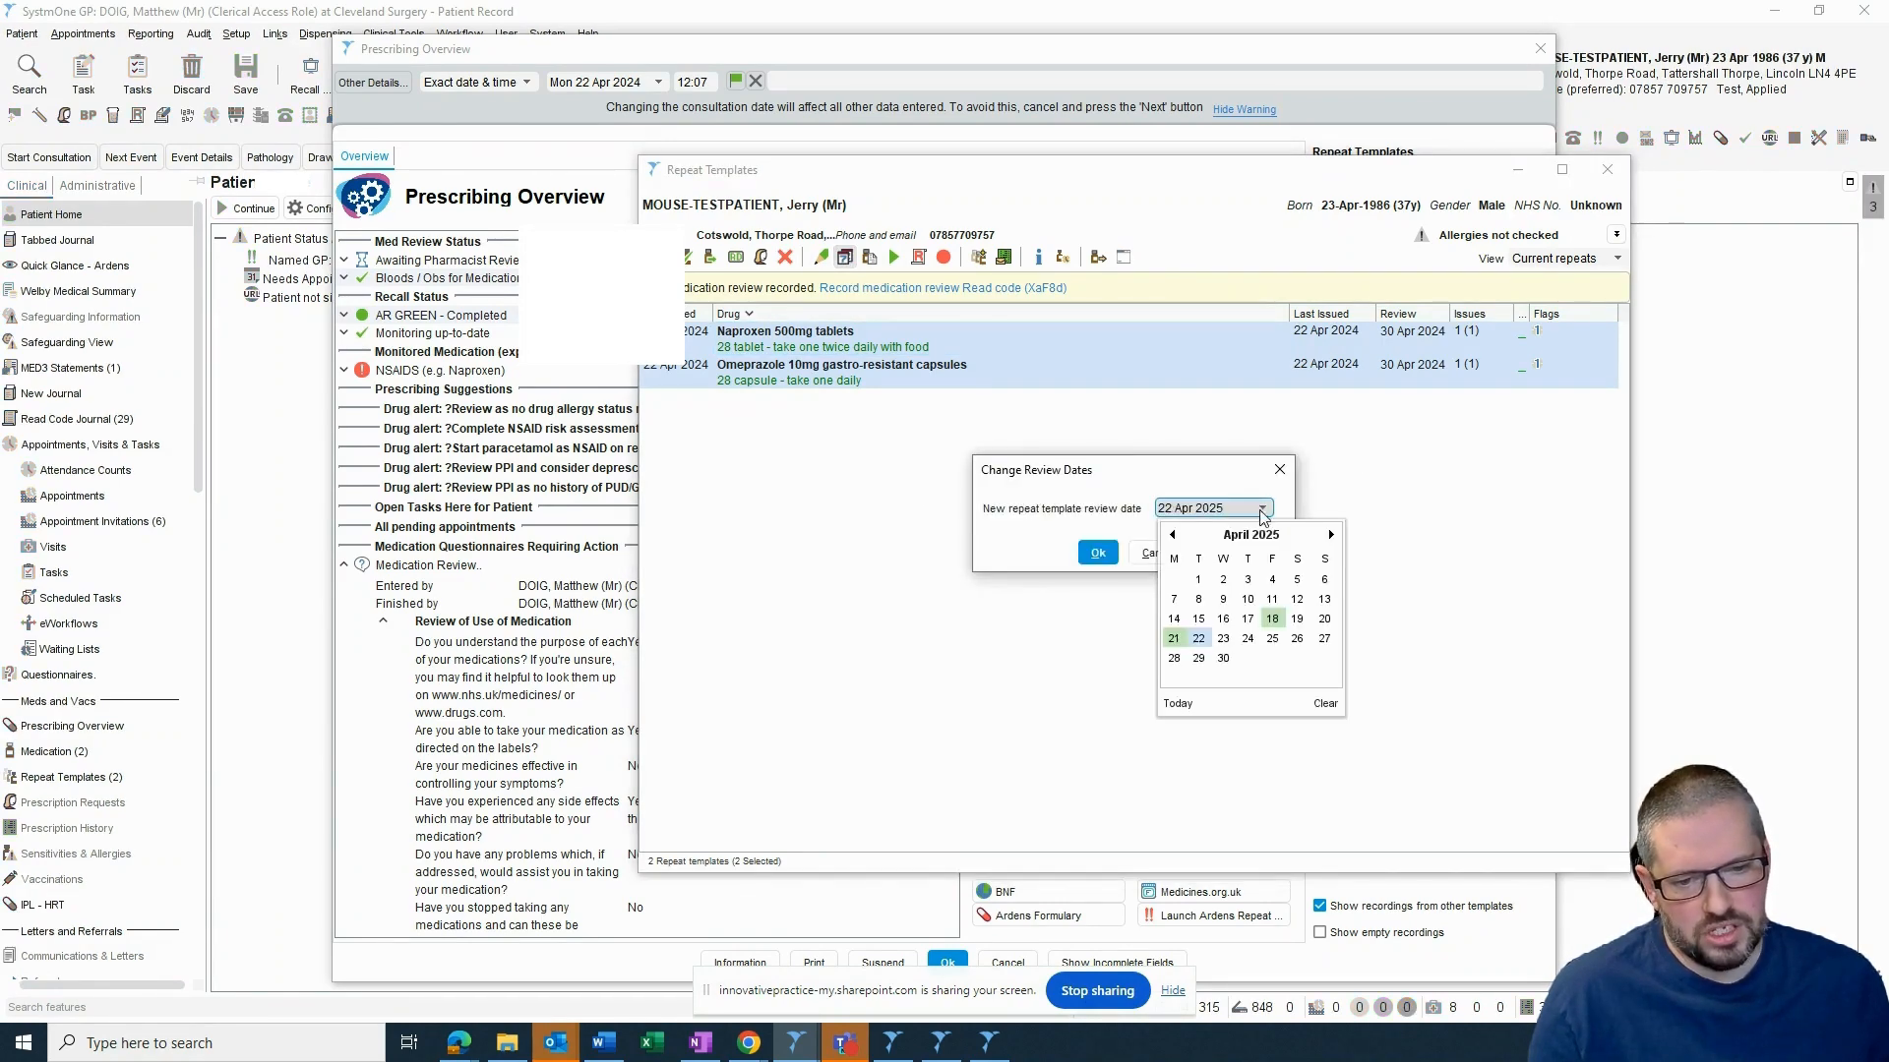
pyautogui.click(1224, 658)
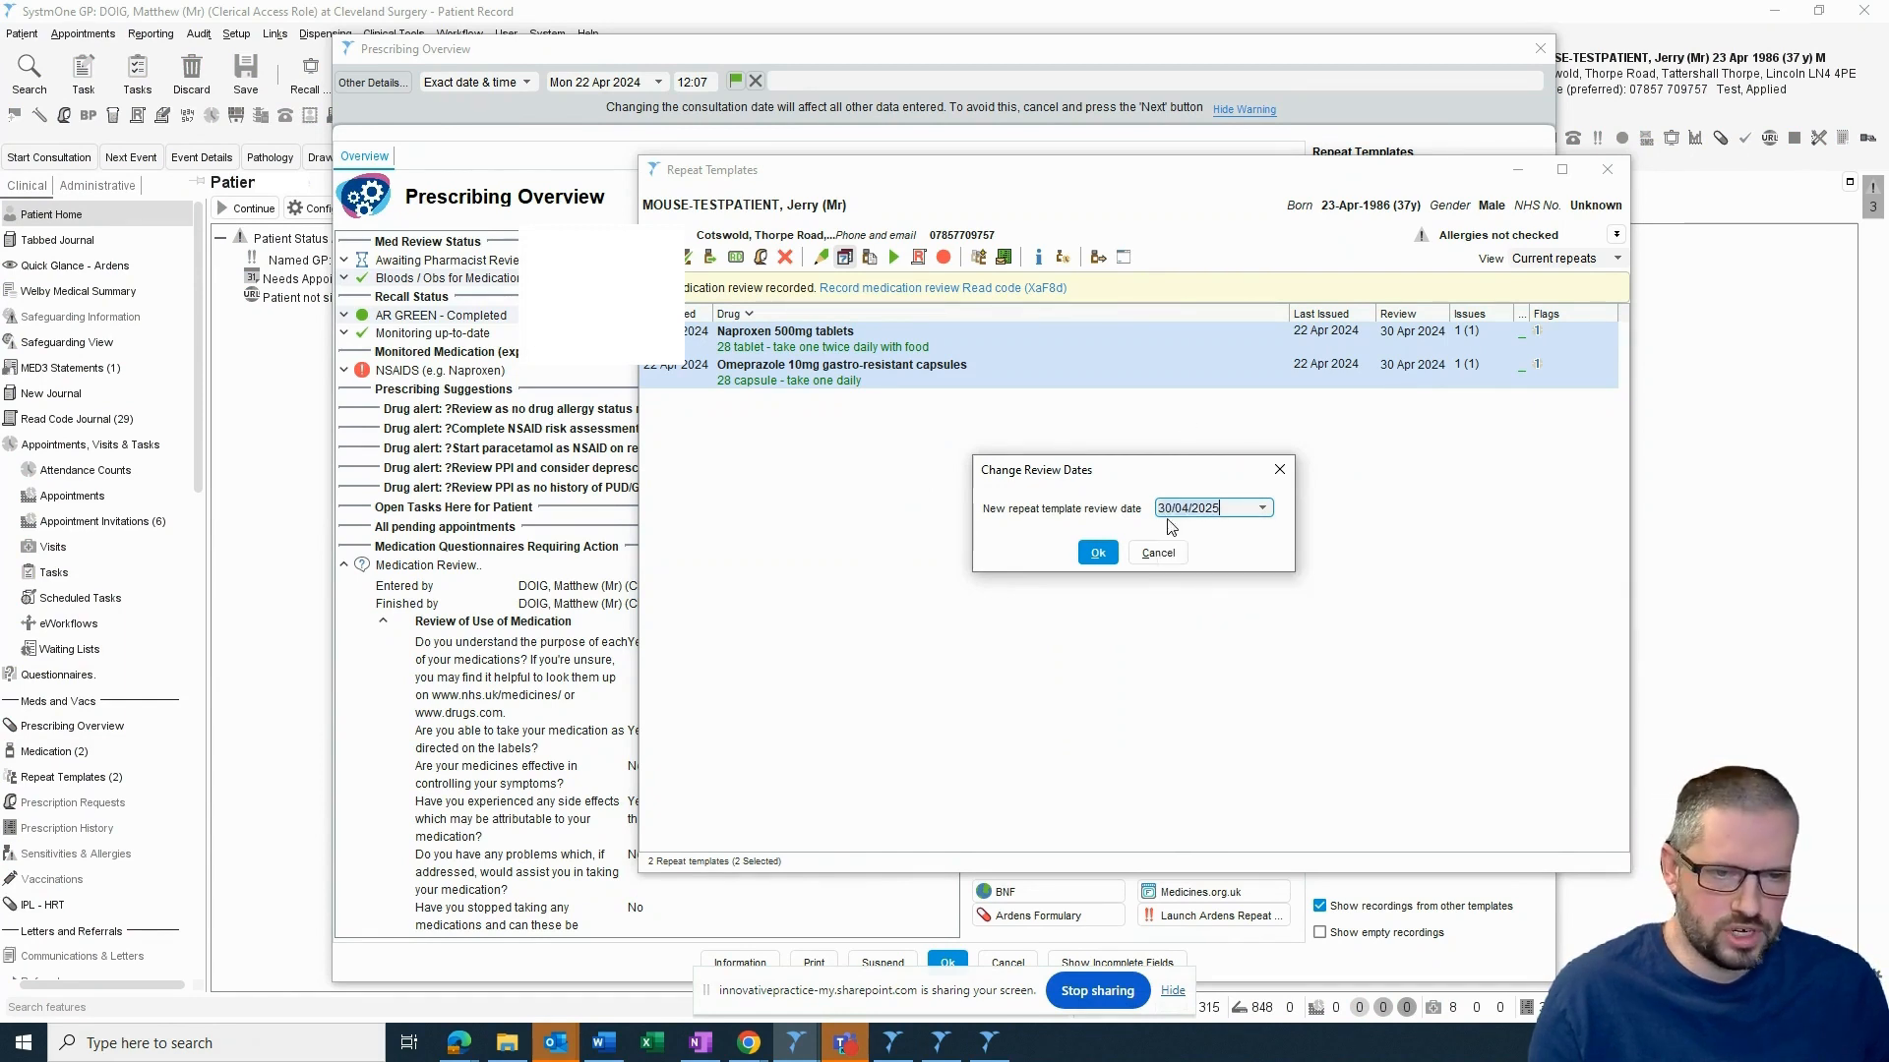
pyautogui.click(1098, 554)
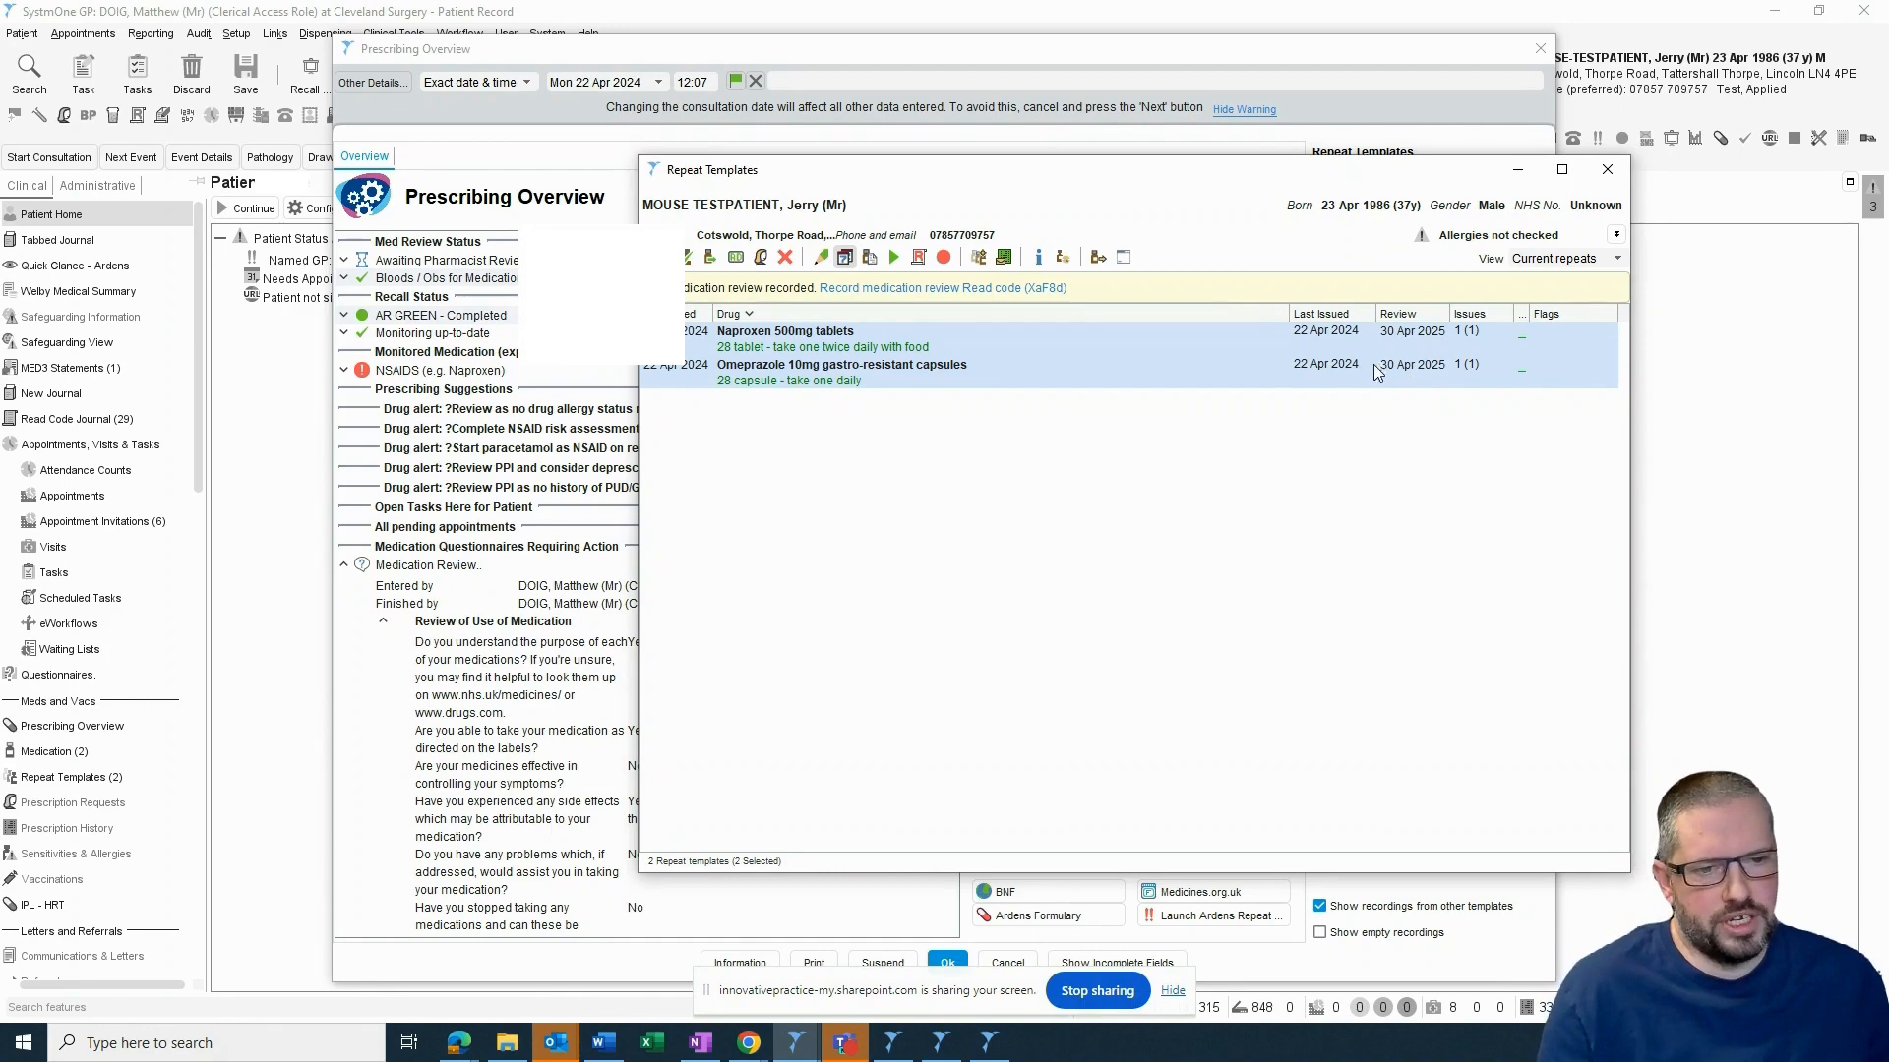
pyautogui.click(1607, 171)
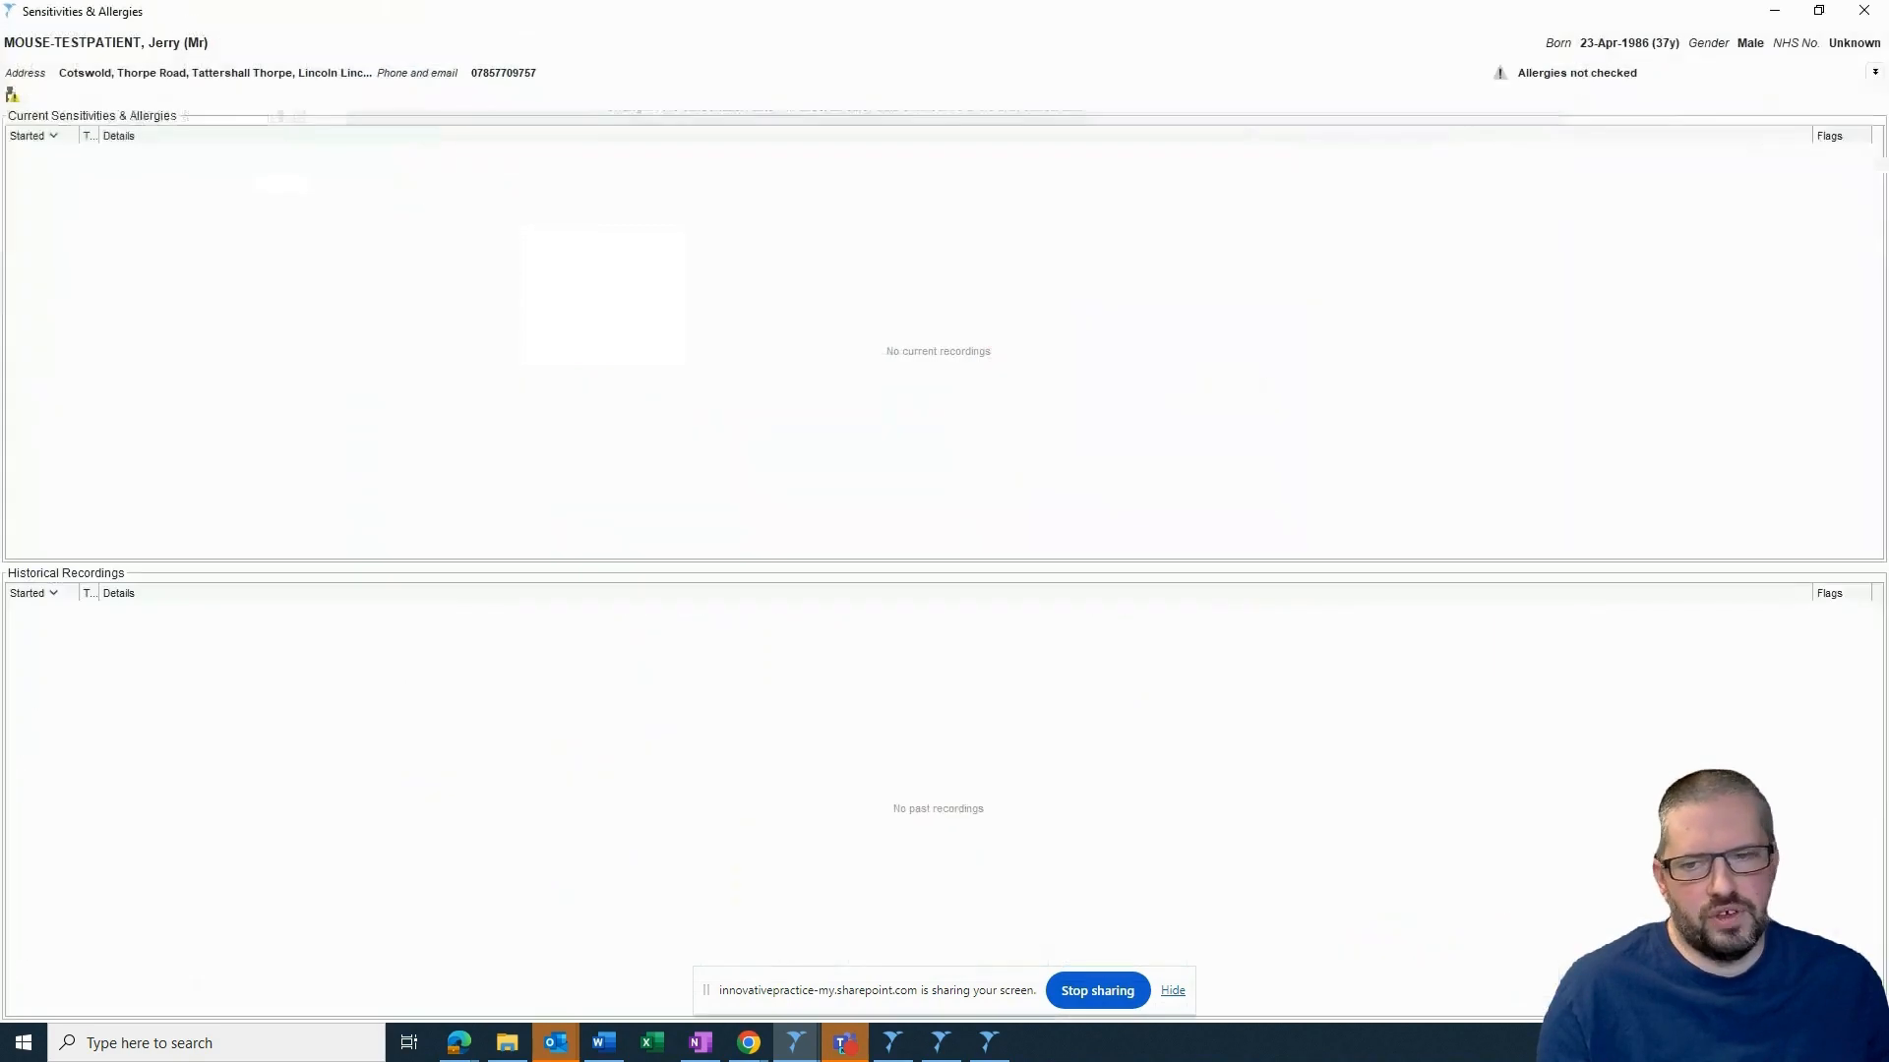
# Close the Sensitivities & Allergies view and record "No known allergies" for the patient from the Prescribing Overview
pyautogui.click(1863, 10)
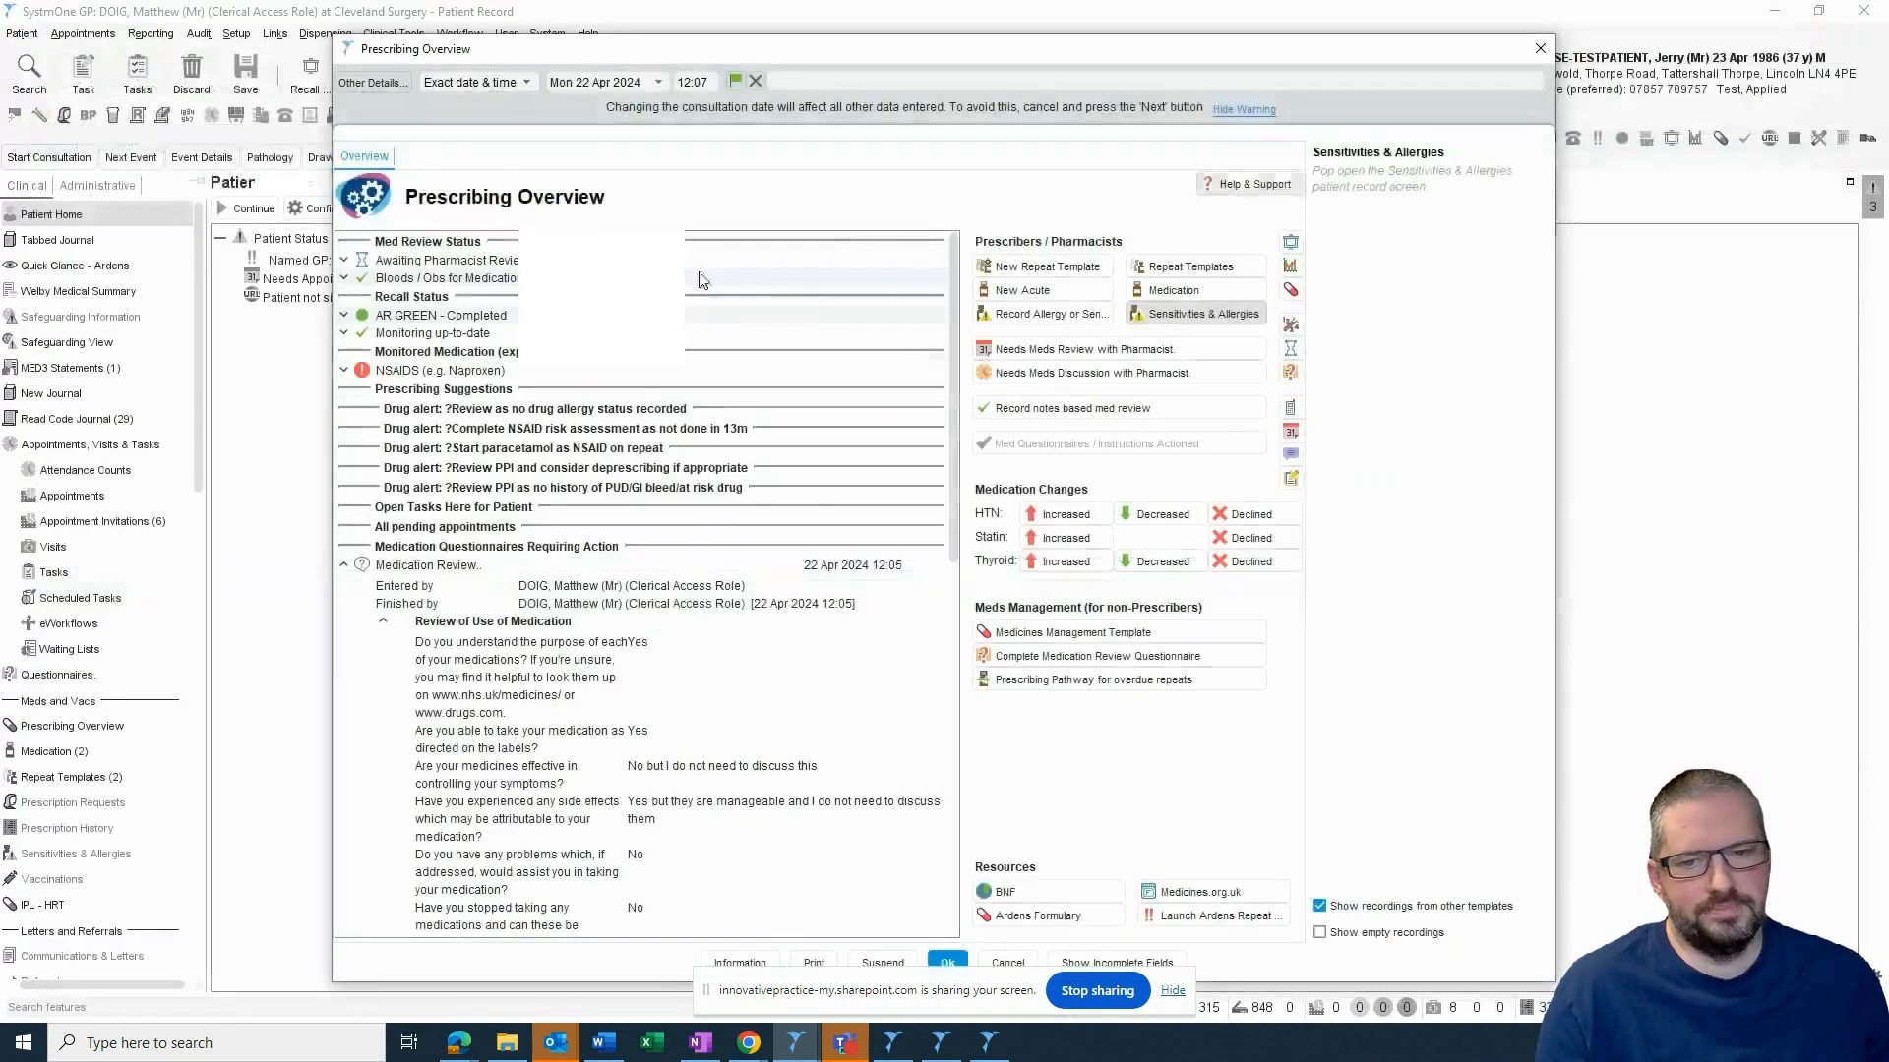
pyautogui.click(1036, 324)
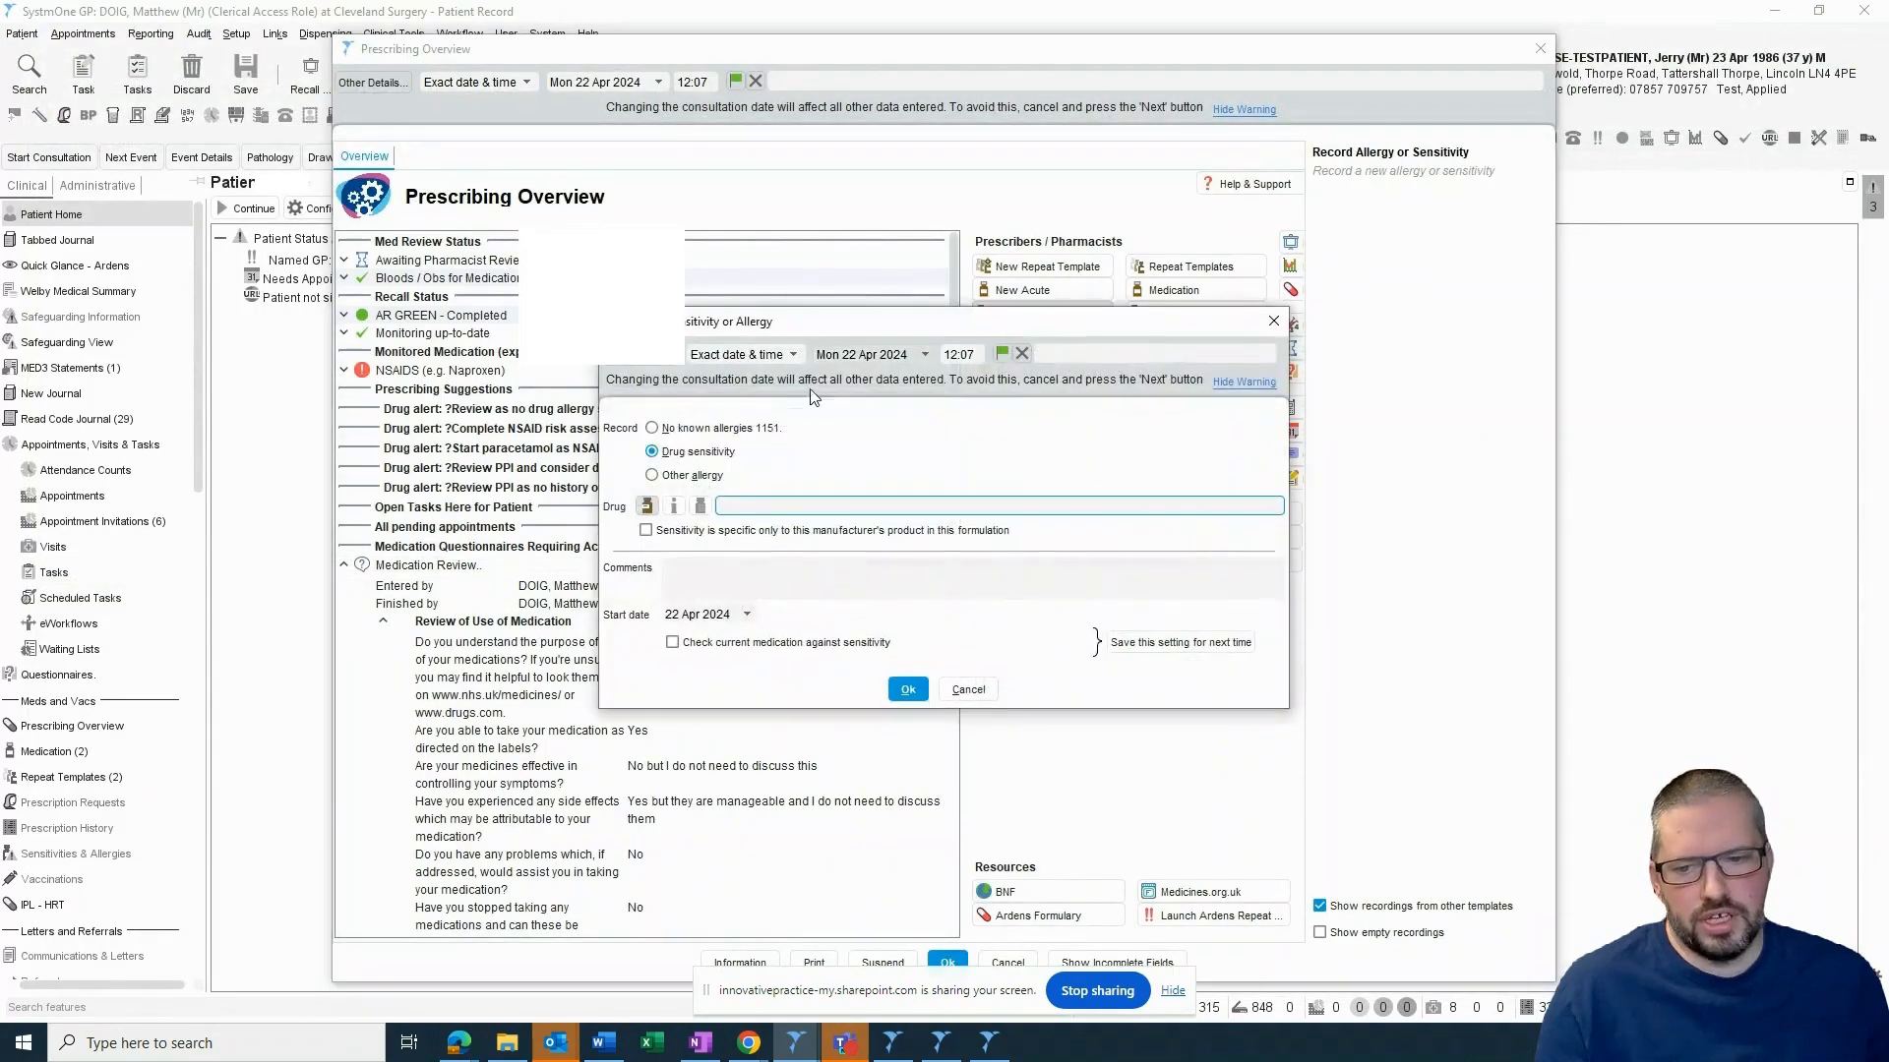
pyautogui.click(718, 429)
pyautogui.click(890, 642)
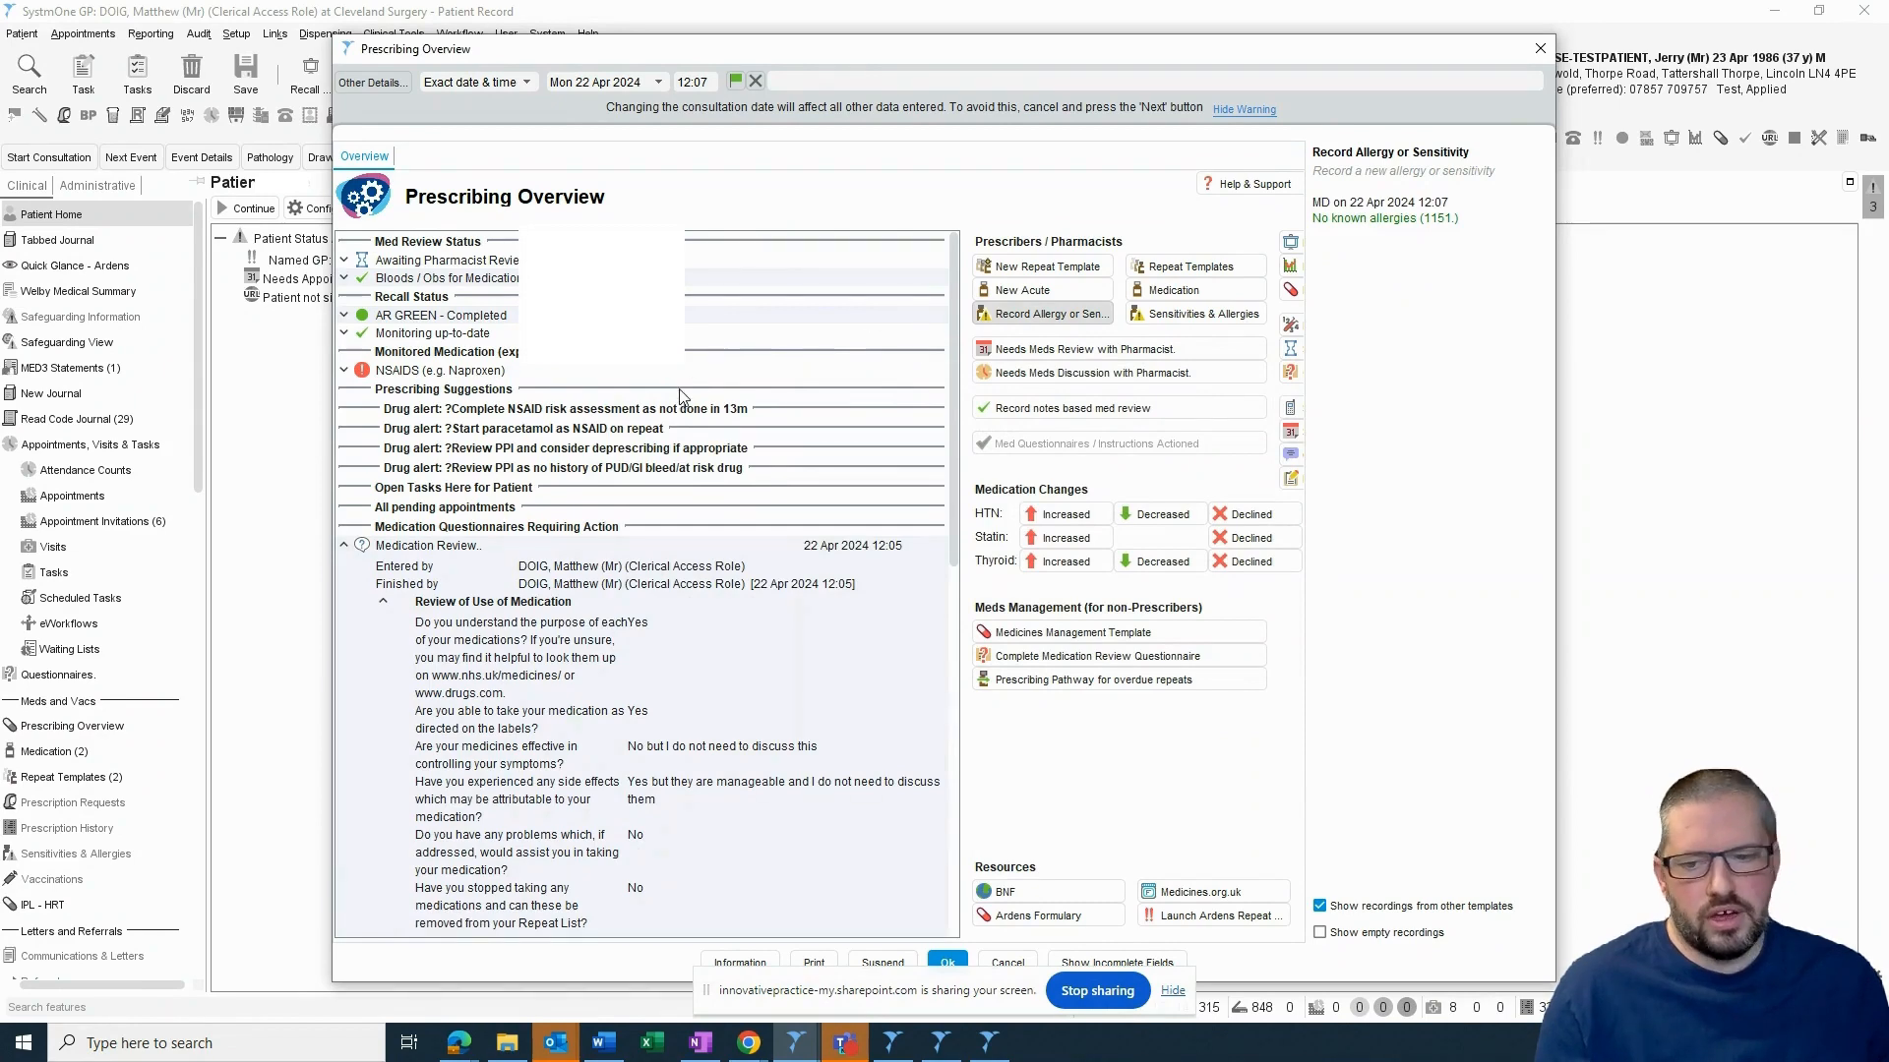
# Record the notes based med review for the patient and, after reviewing the SMS, send it to inform the patient of the completed review
pyautogui.scroll(-2, 679, 396)
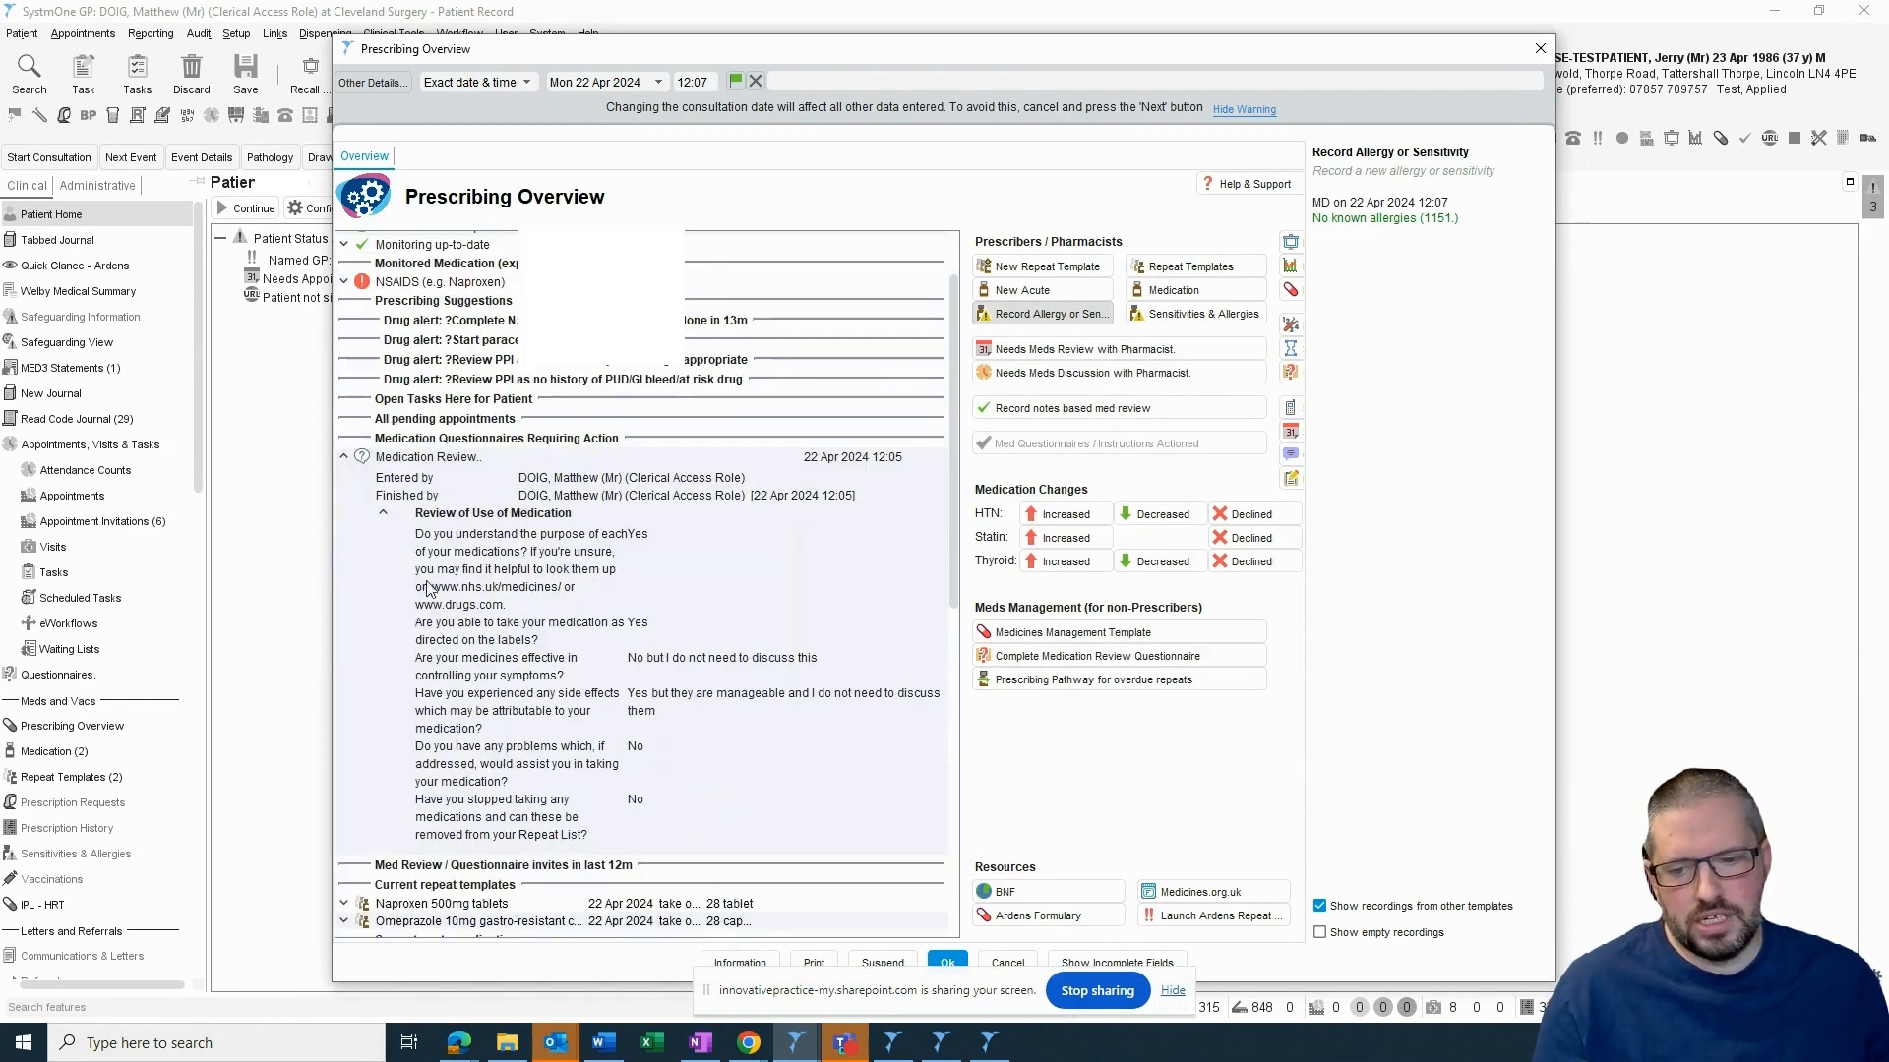
pyautogui.scroll(2, 708, 457)
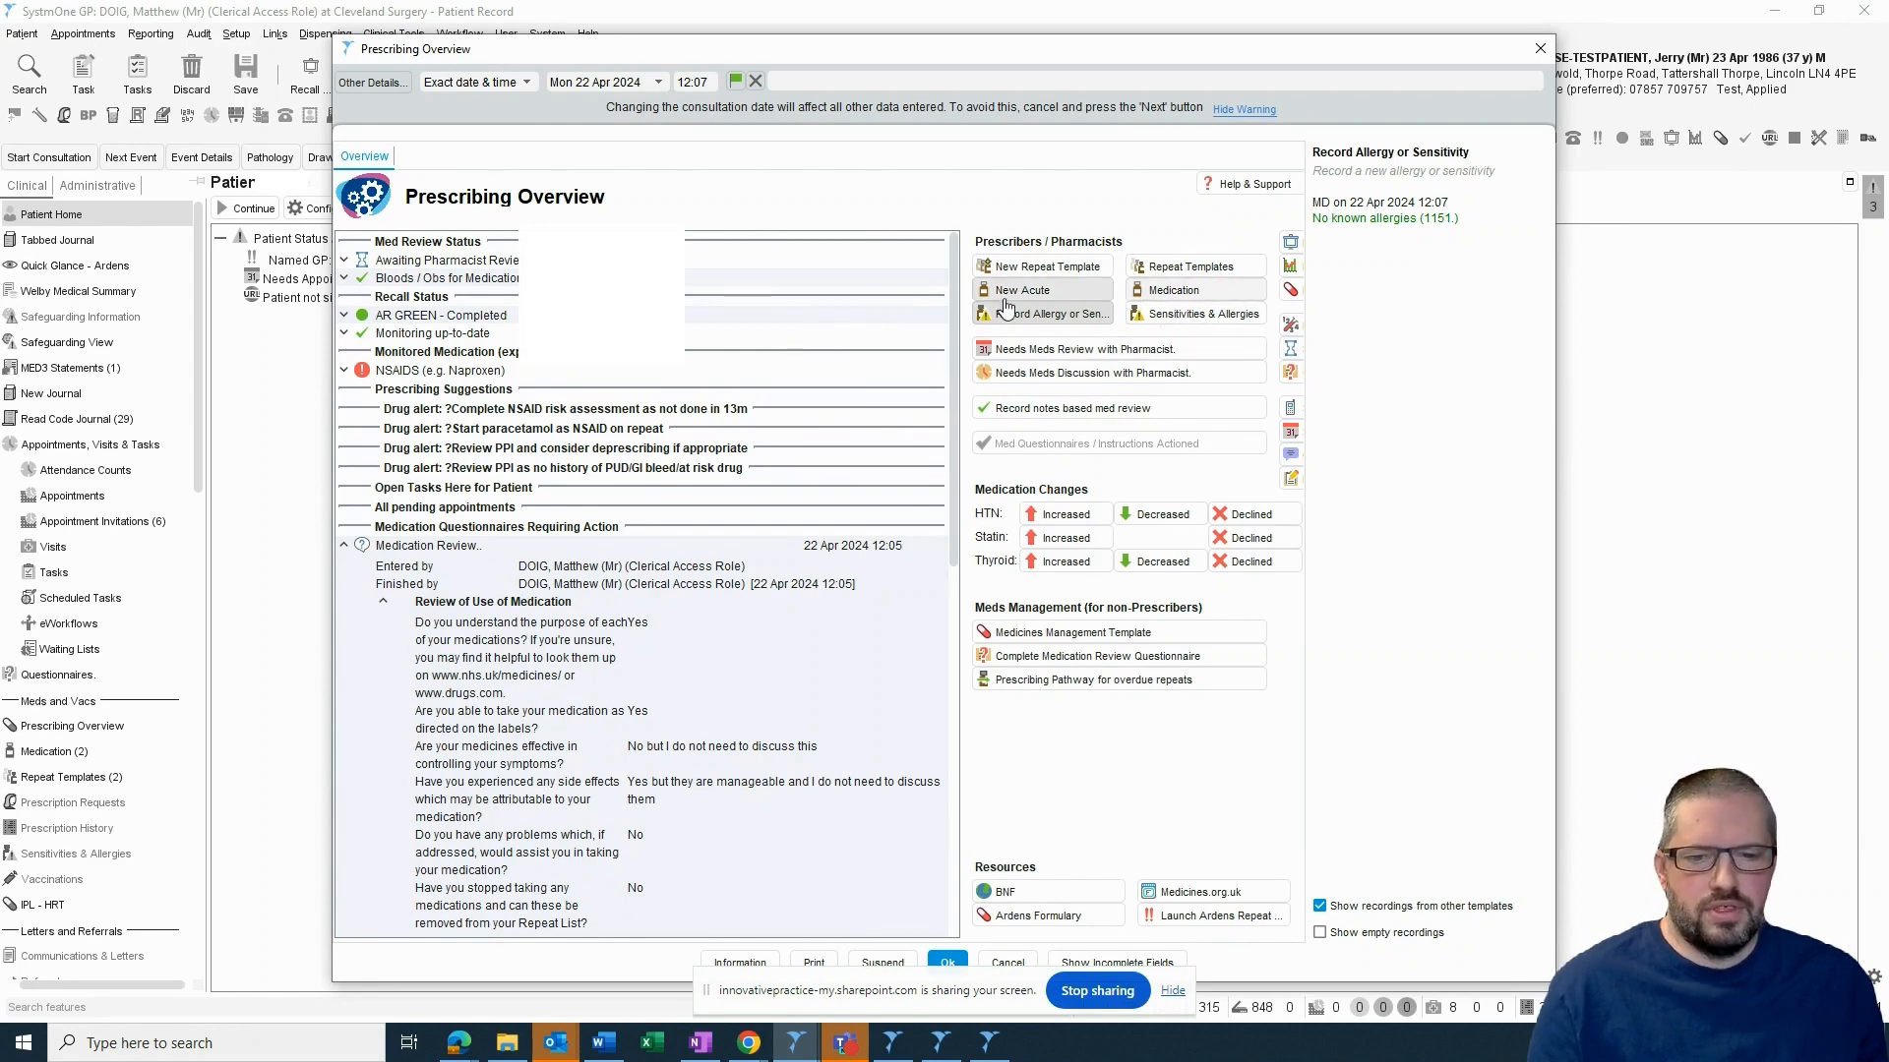
pyautogui.click(1098, 410)
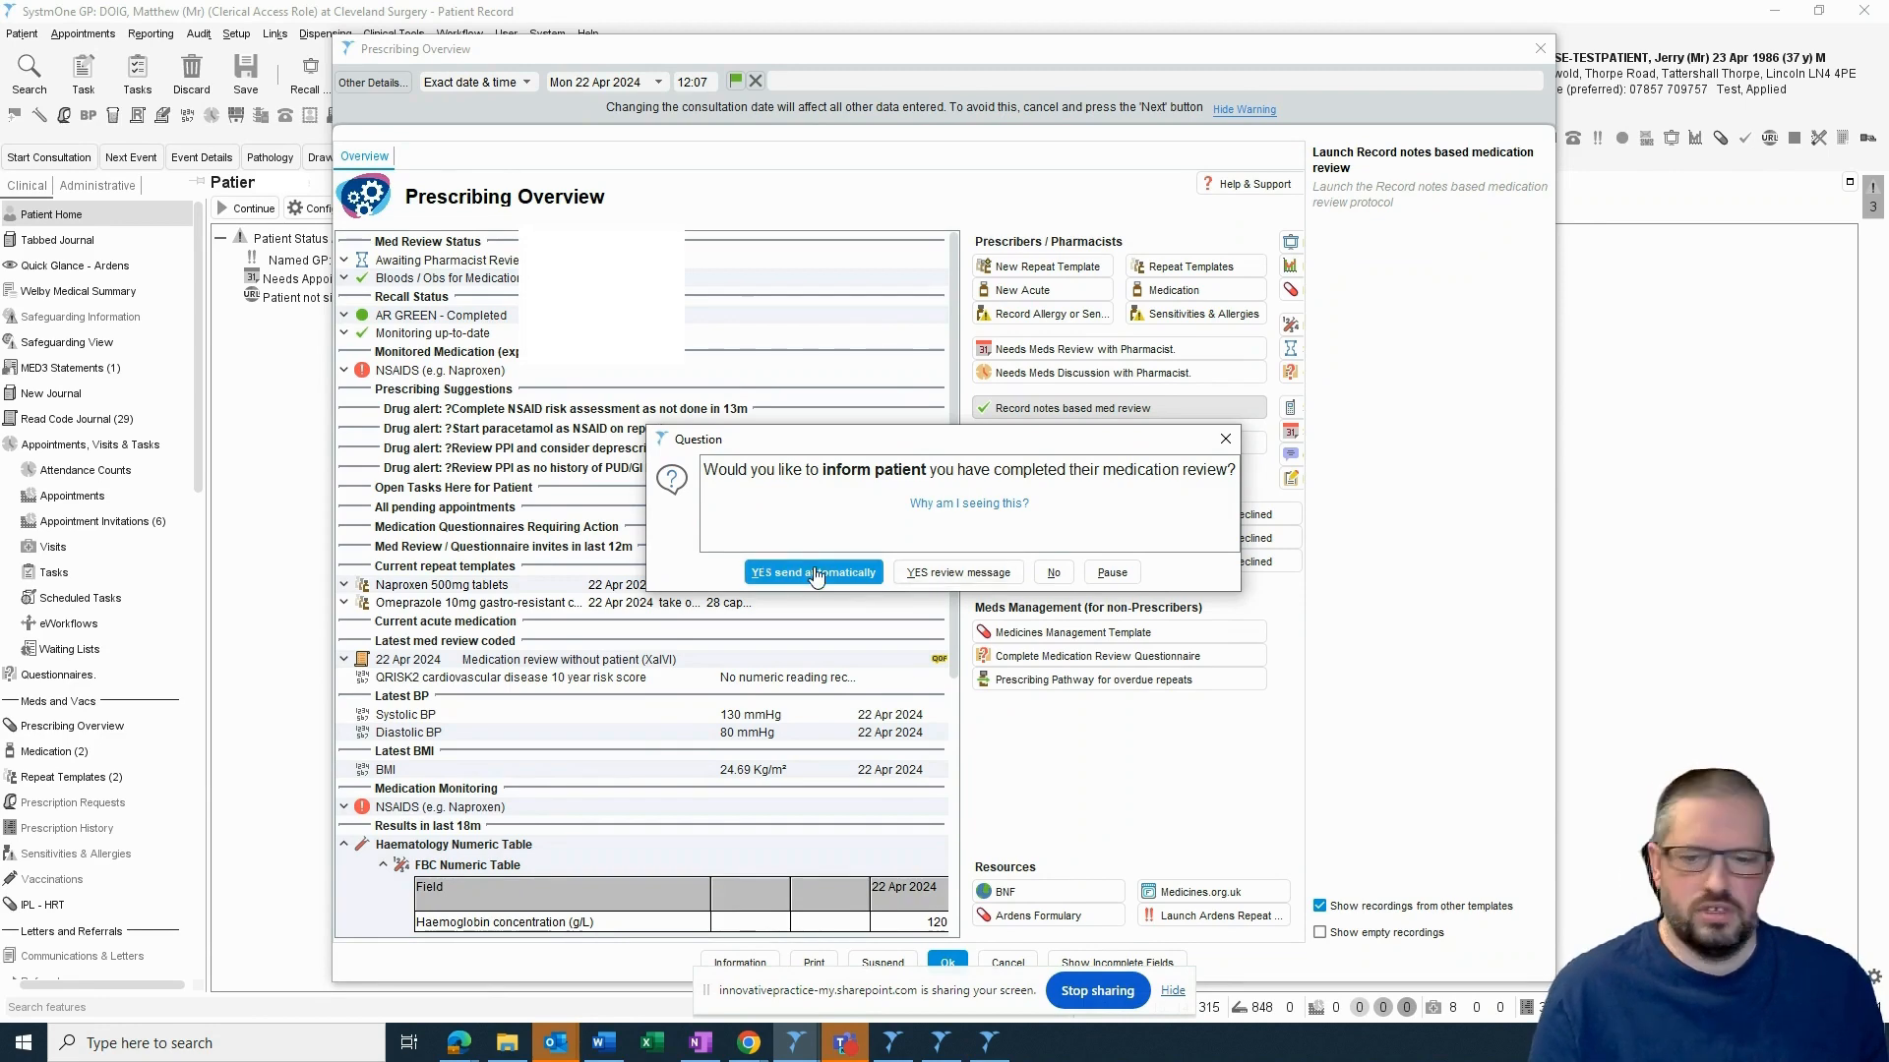
pyautogui.click(972, 570)
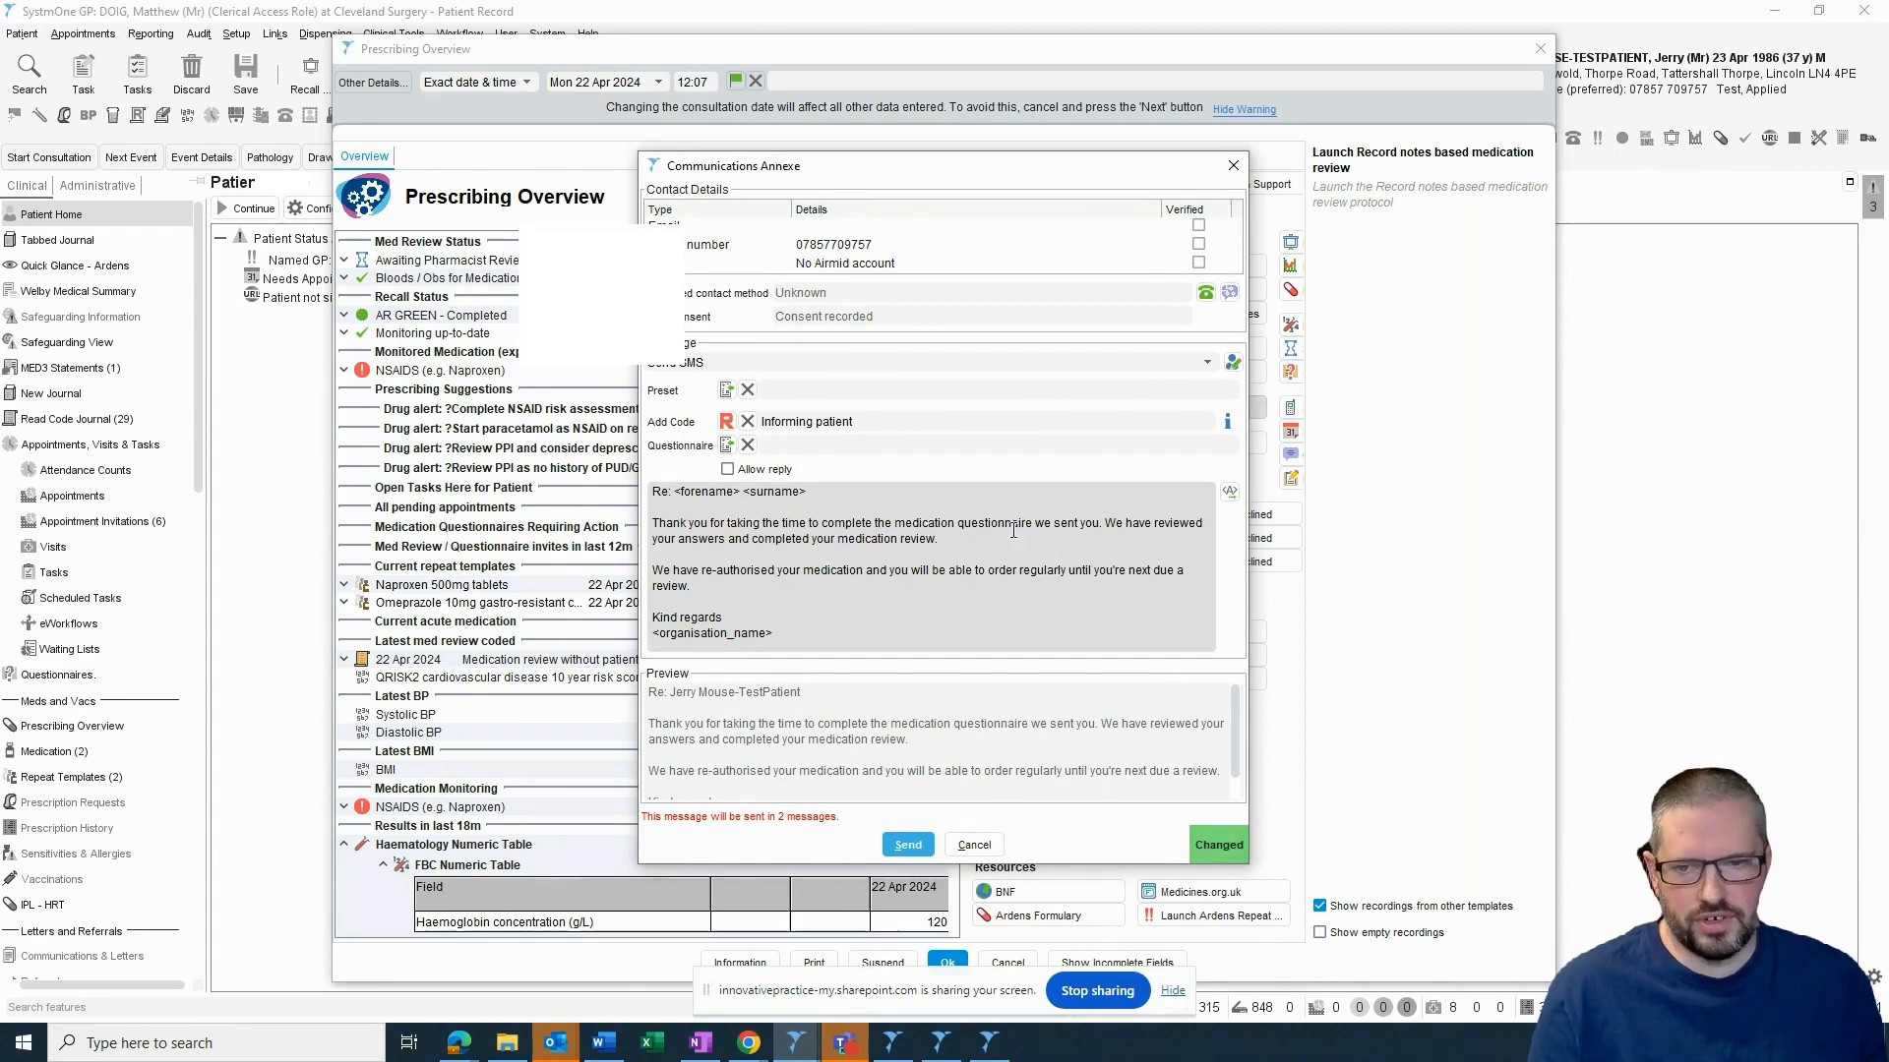
pyautogui.click(908, 847)
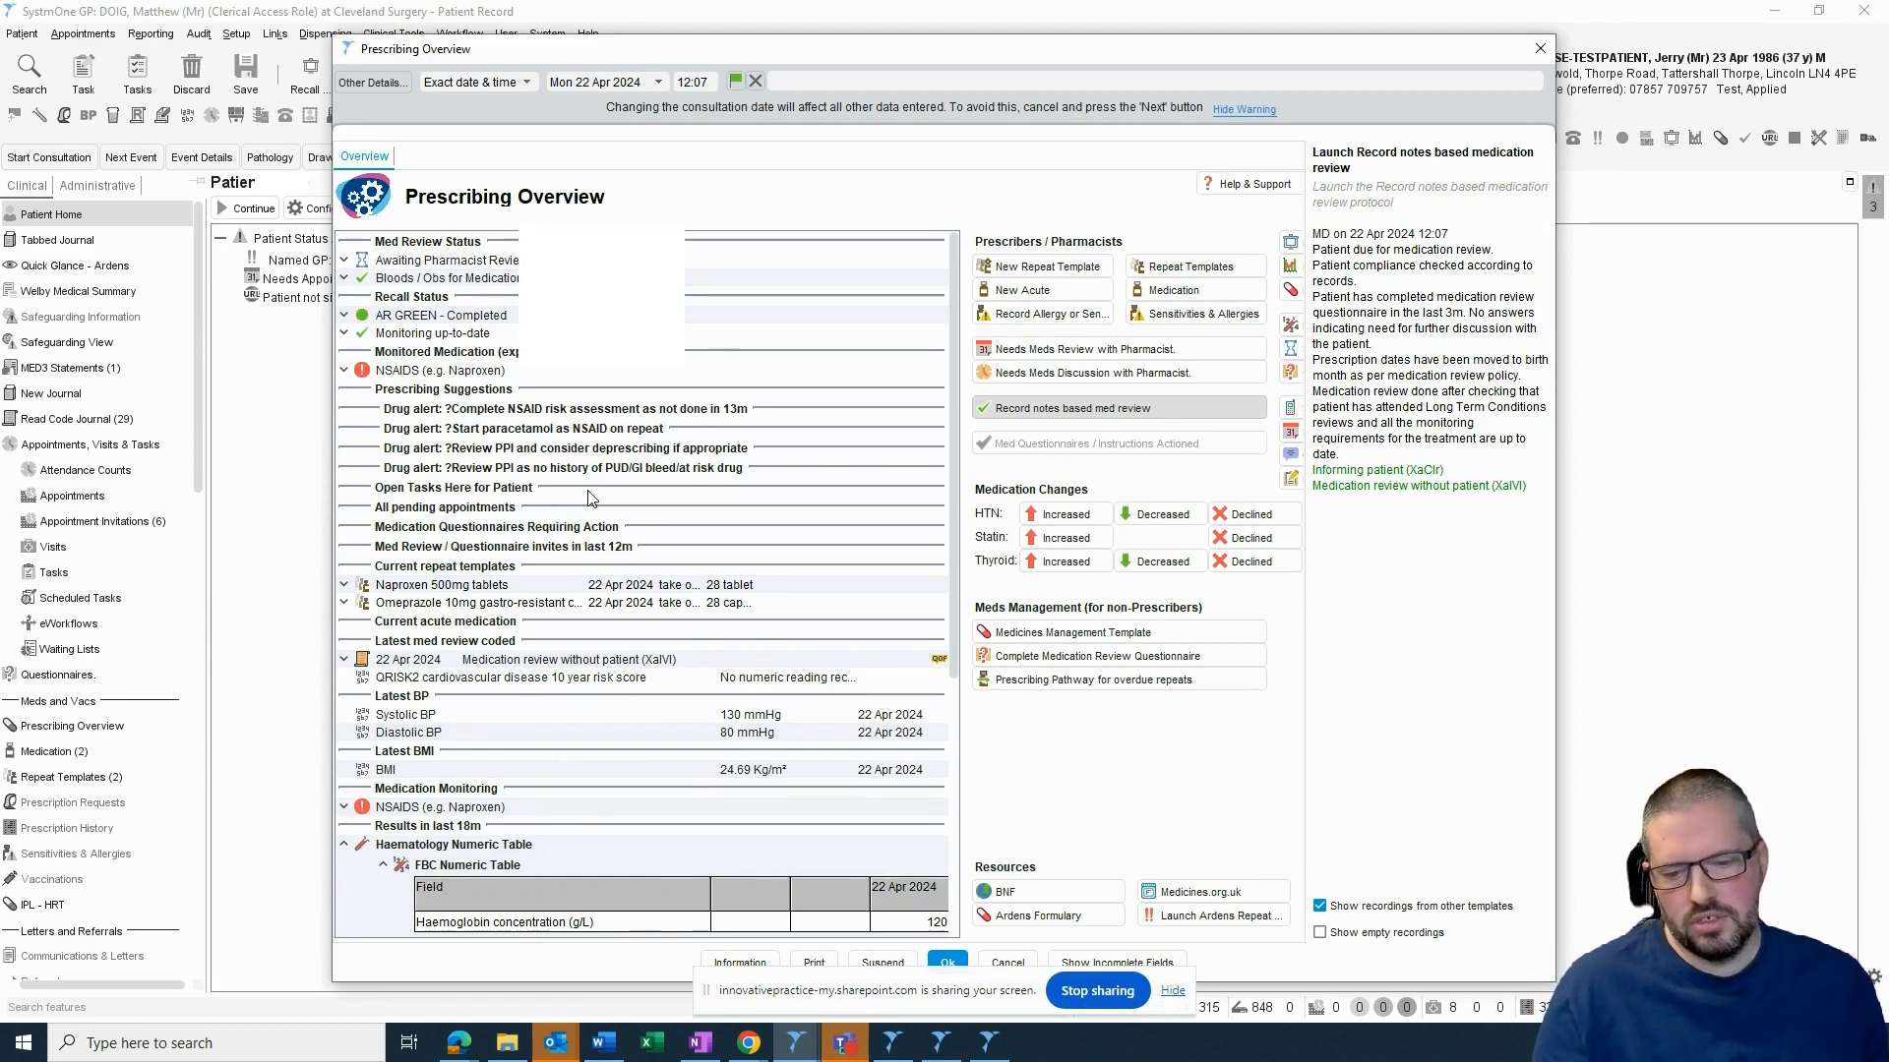
# Check the updated Prescribing Overview and the review dates of the current repeat templates, and close the Repeat Templates view
pyautogui.scroll(-1, 591, 494)
pyautogui.scroll(1, 591, 495)
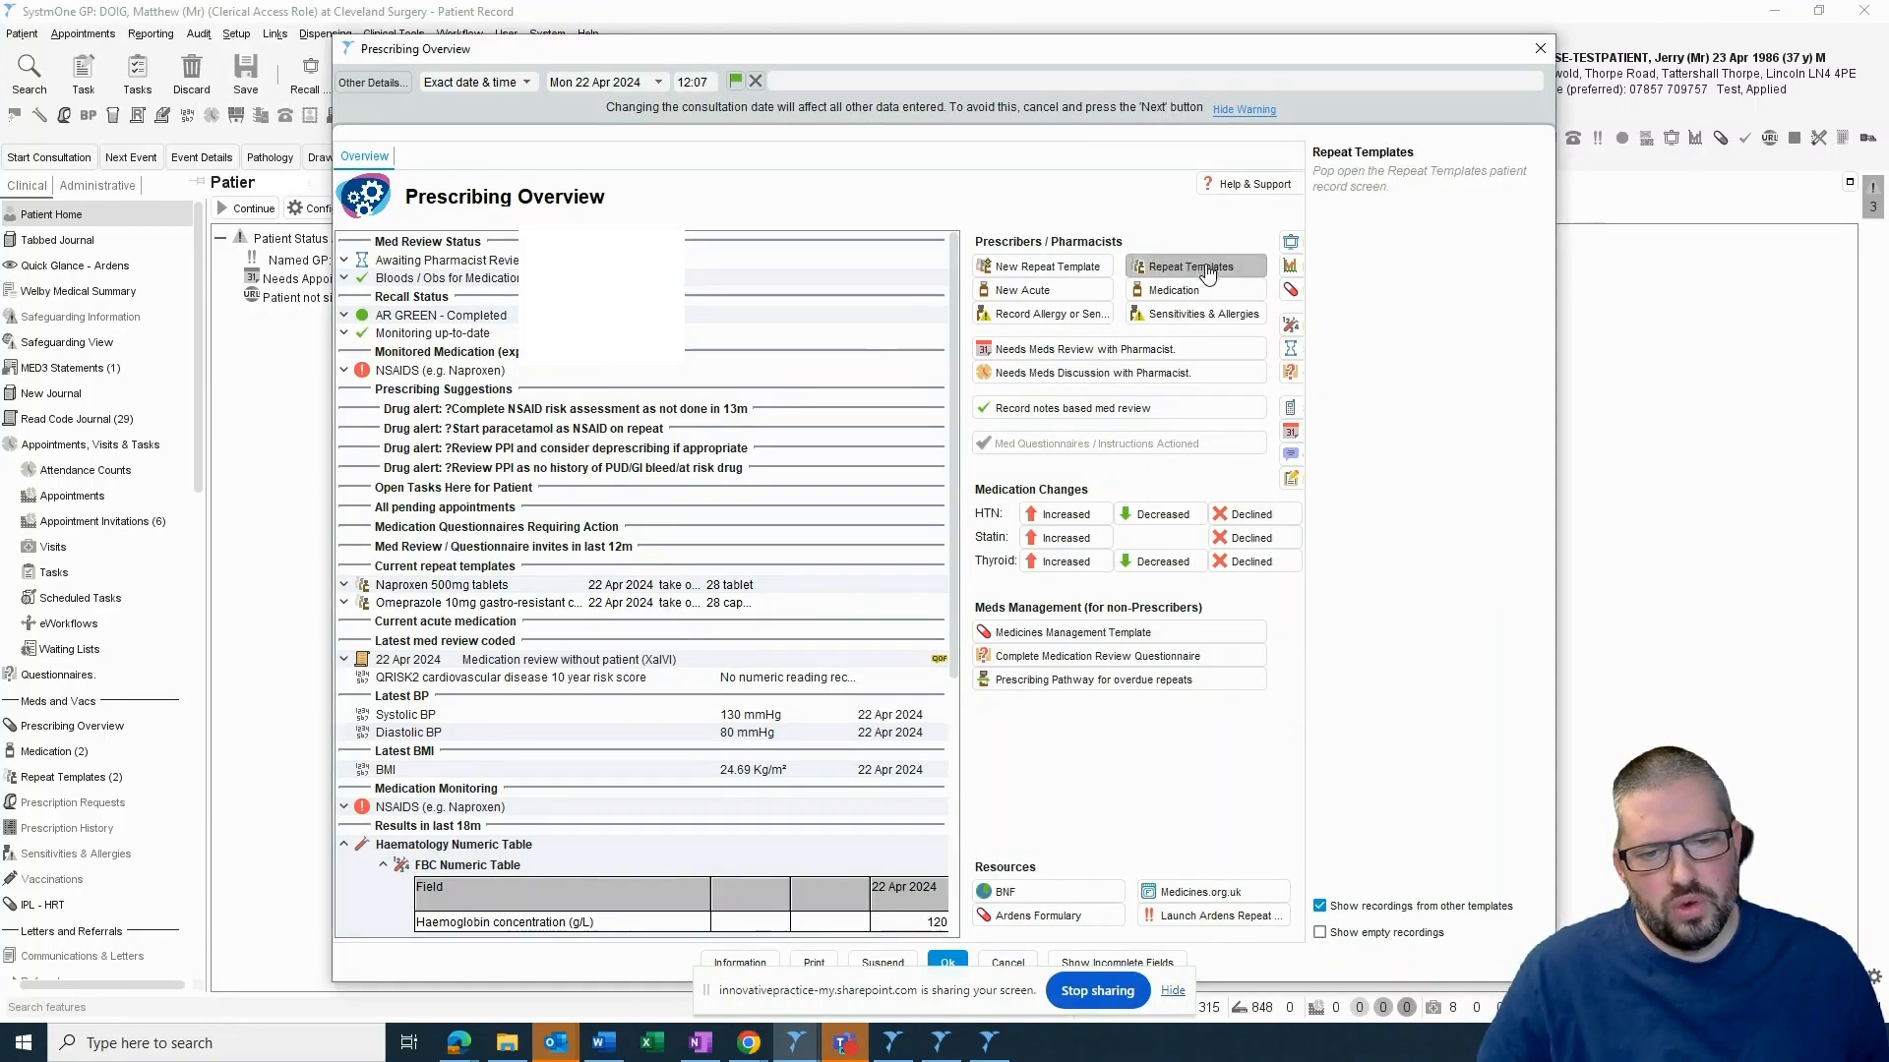
pyautogui.click(1208, 268)
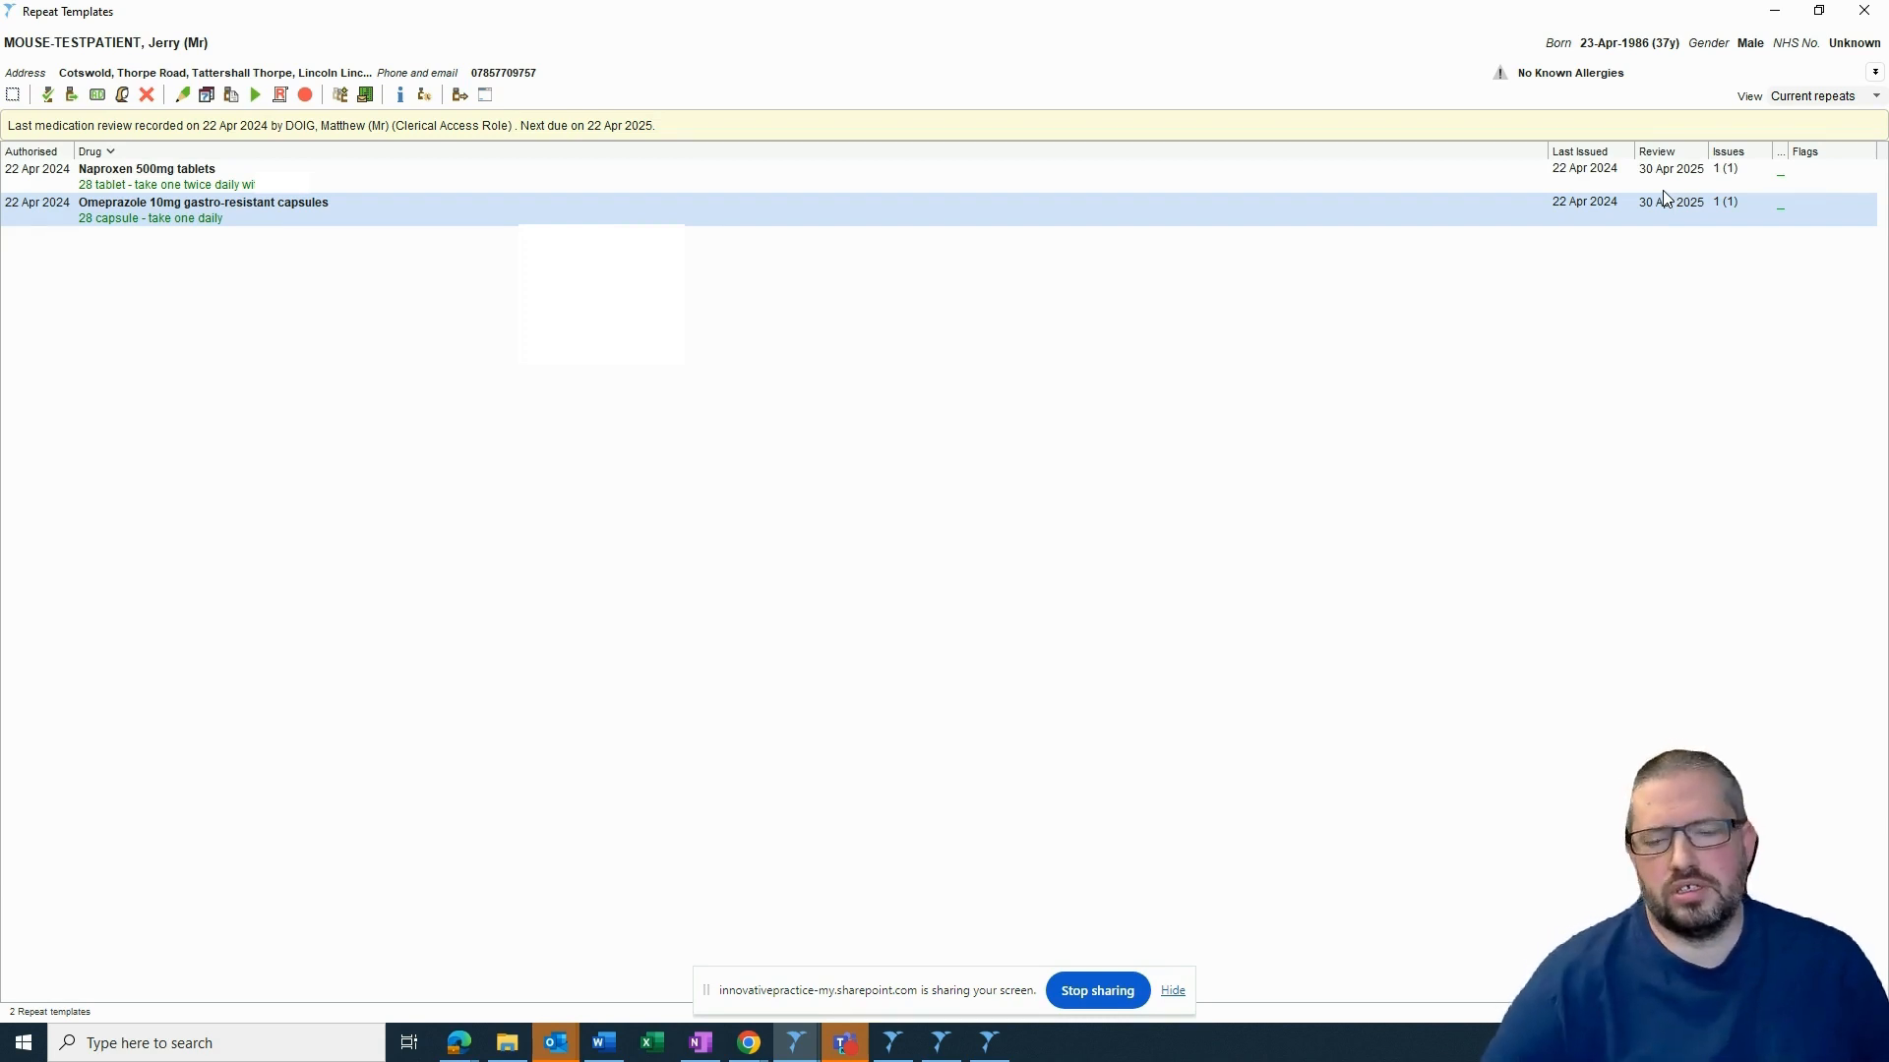
pyautogui.click(1864, 11)
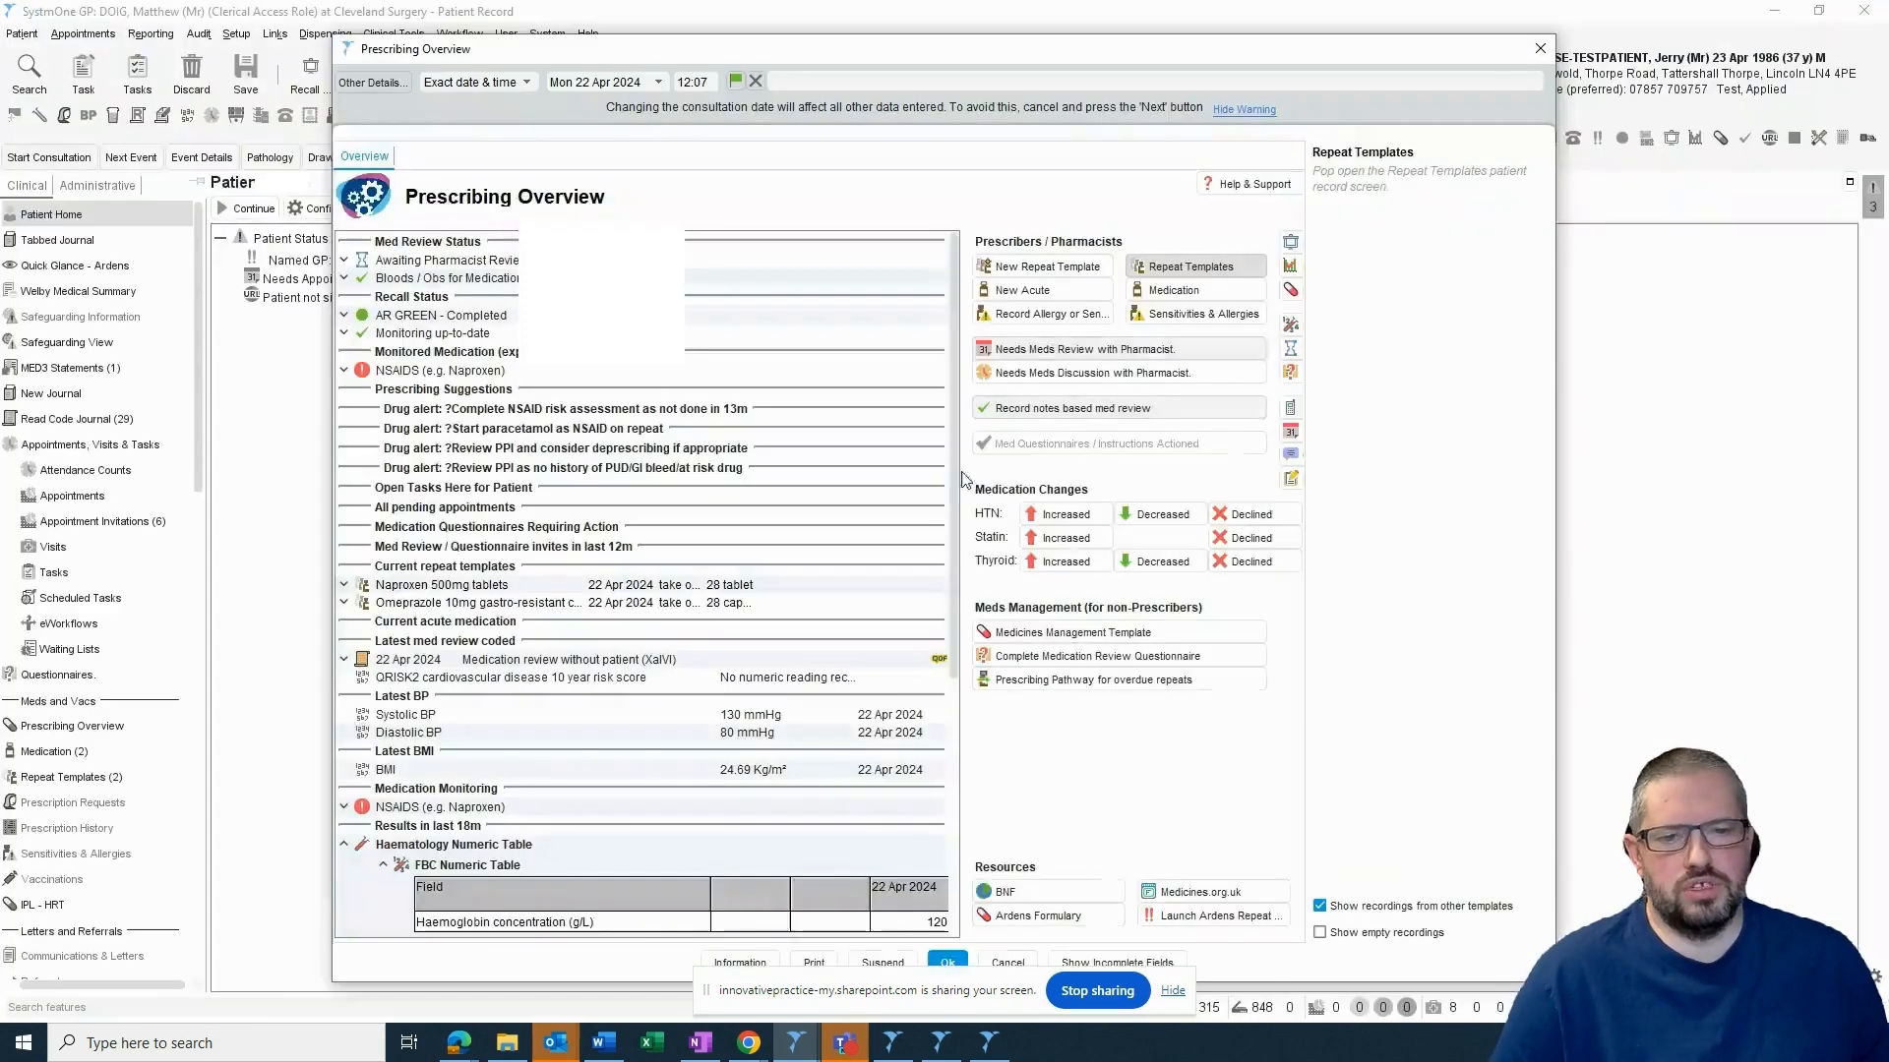